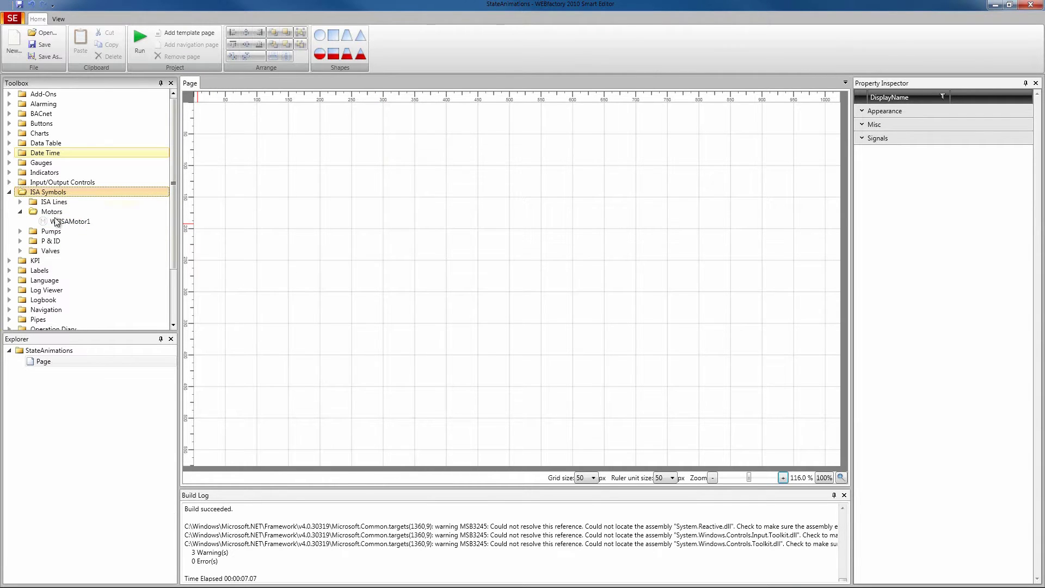
# Place a WFISAMotor1 symbol near the page's upper-left corner and open its States collection for editing
pyautogui.moveTo(57, 223); pyautogui.dragTo(269, 143)
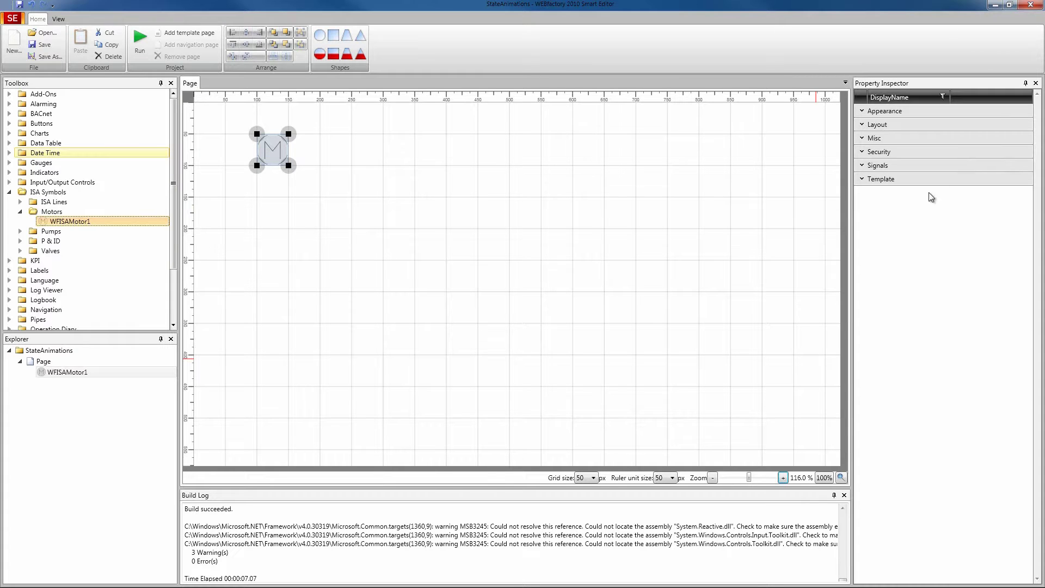
pyautogui.click(869, 166)
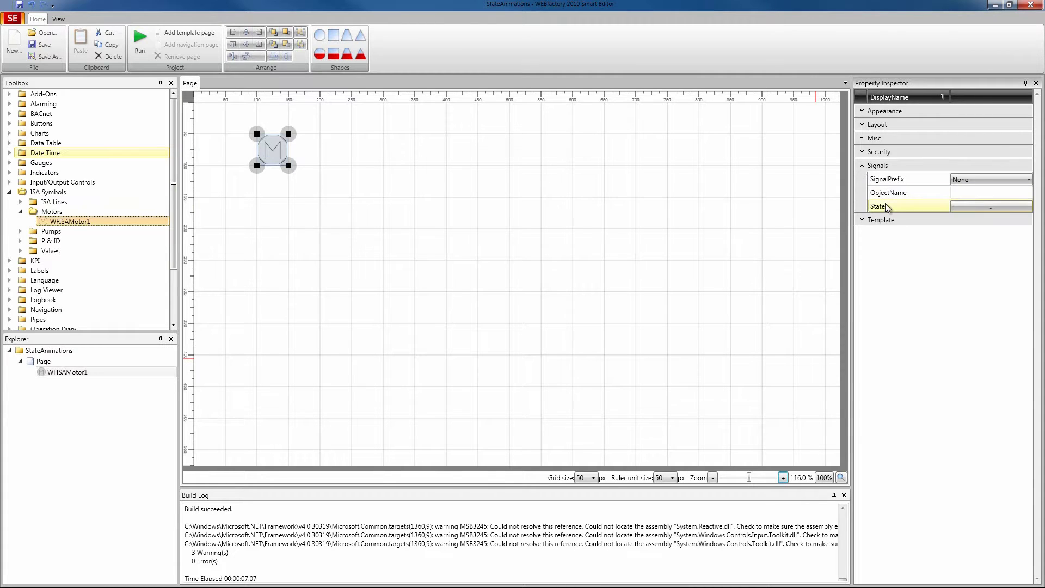
pyautogui.click(982, 208)
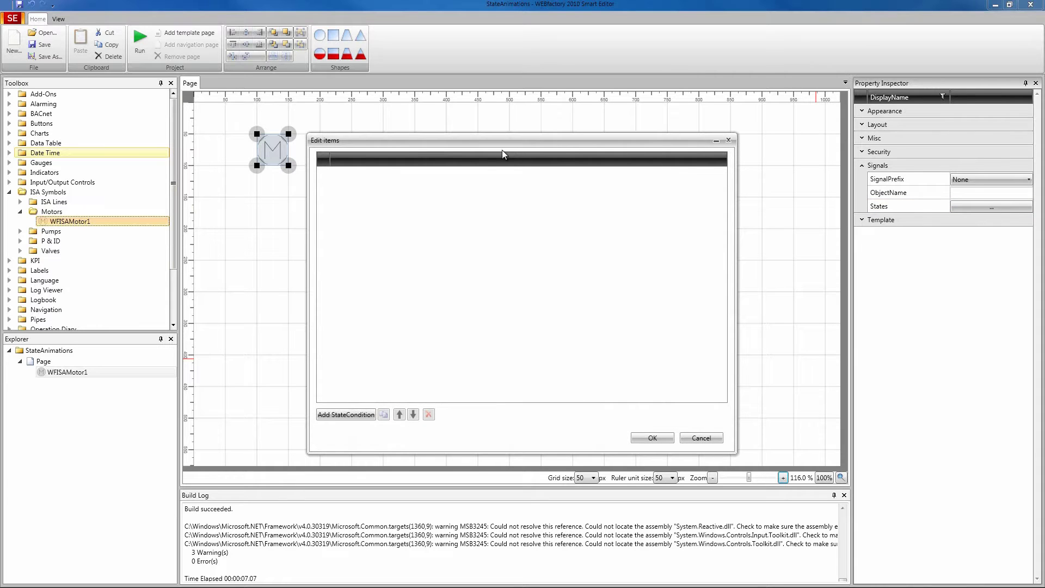
pyautogui.moveTo(476, 142); pyautogui.dragTo(524, 129)
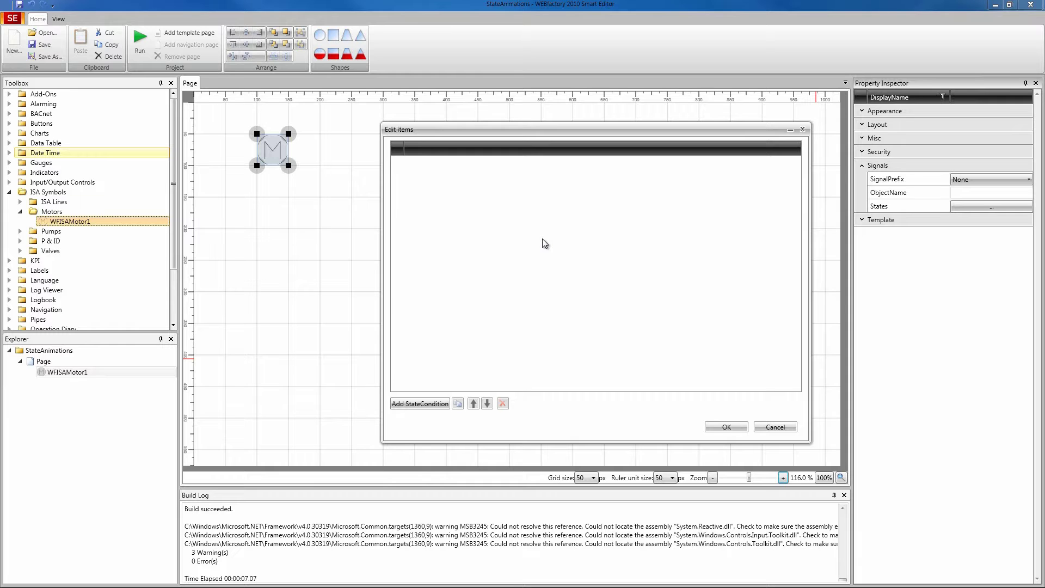
# Add a state condition named State 1 and assign it the signal Setpoint 2
pyautogui.click(421, 404)
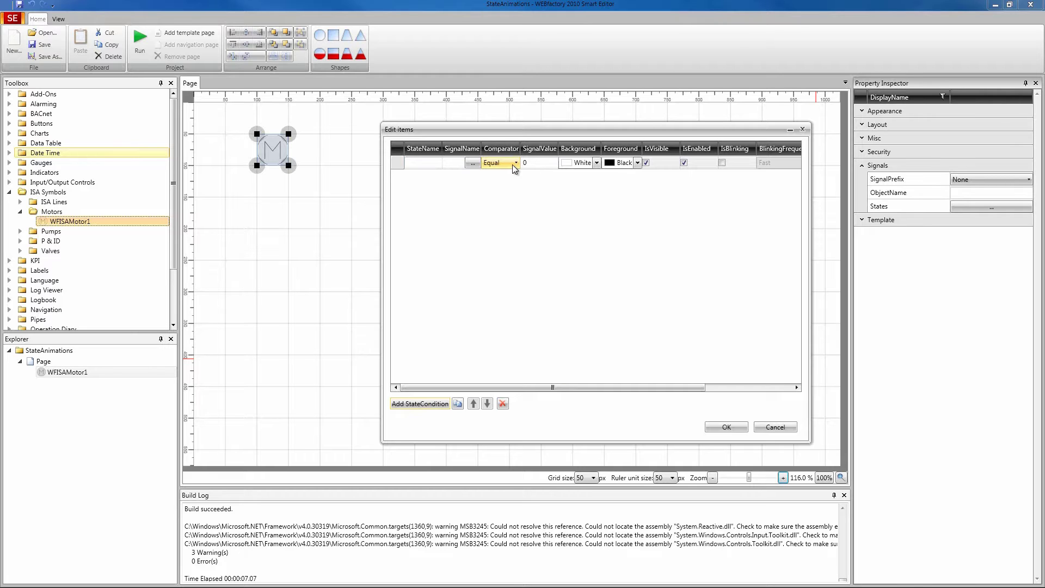
pyautogui.click(531, 163)
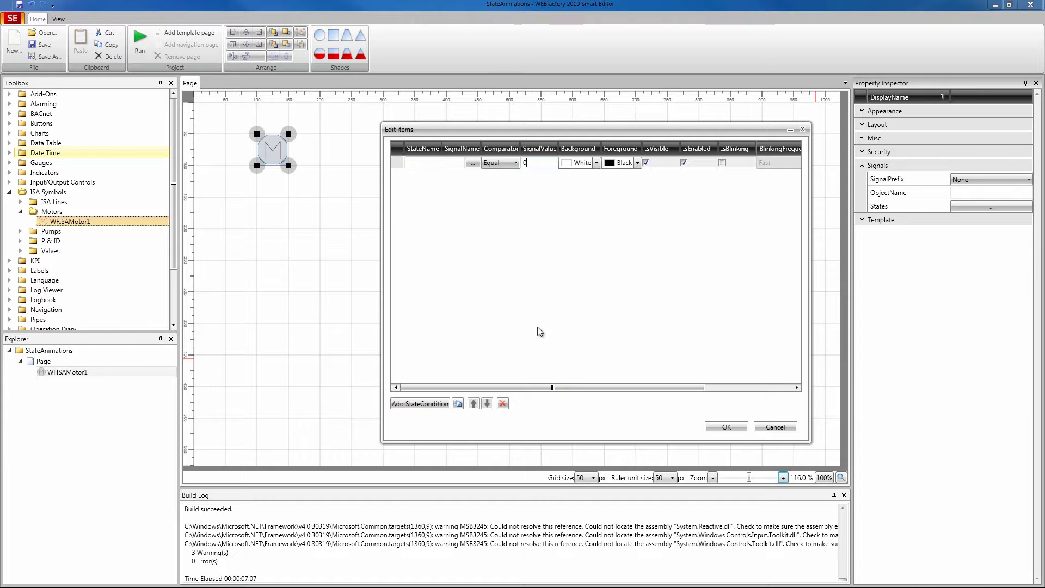
pyautogui.moveTo(510, 387); pyautogui.dragTo(516, 387)
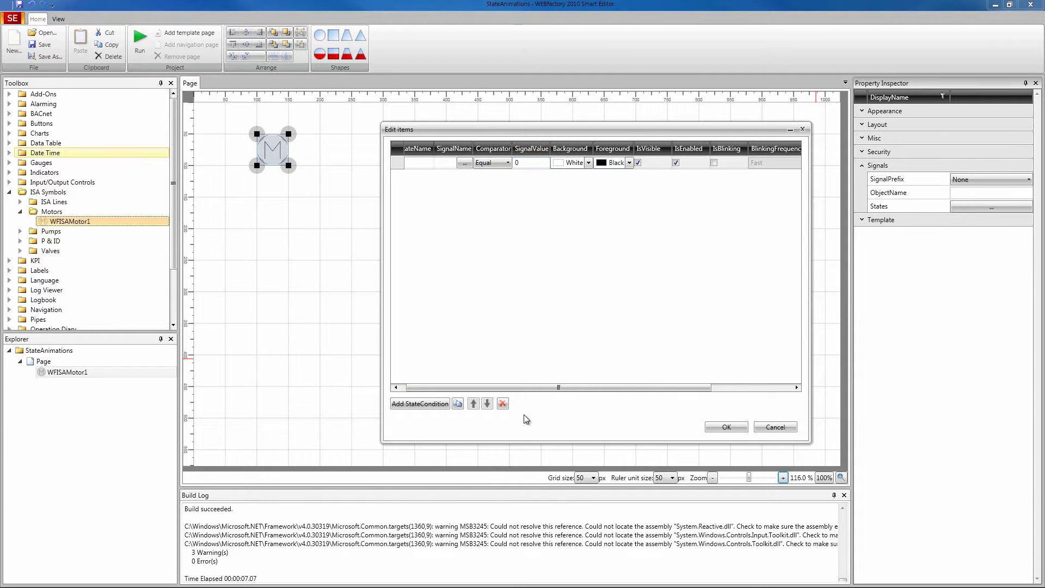
pyautogui.moveTo(503, 387); pyautogui.dragTo(497, 388)
pyautogui.click(424, 163)
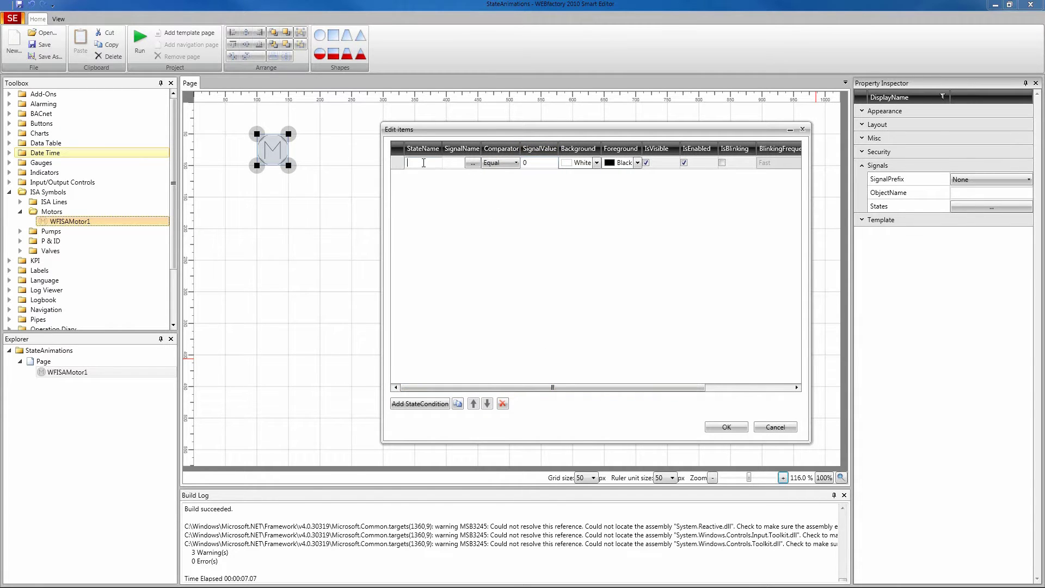
pyautogui.write('Stat')
pyautogui.click(472, 164)
pyautogui.click(472, 165)
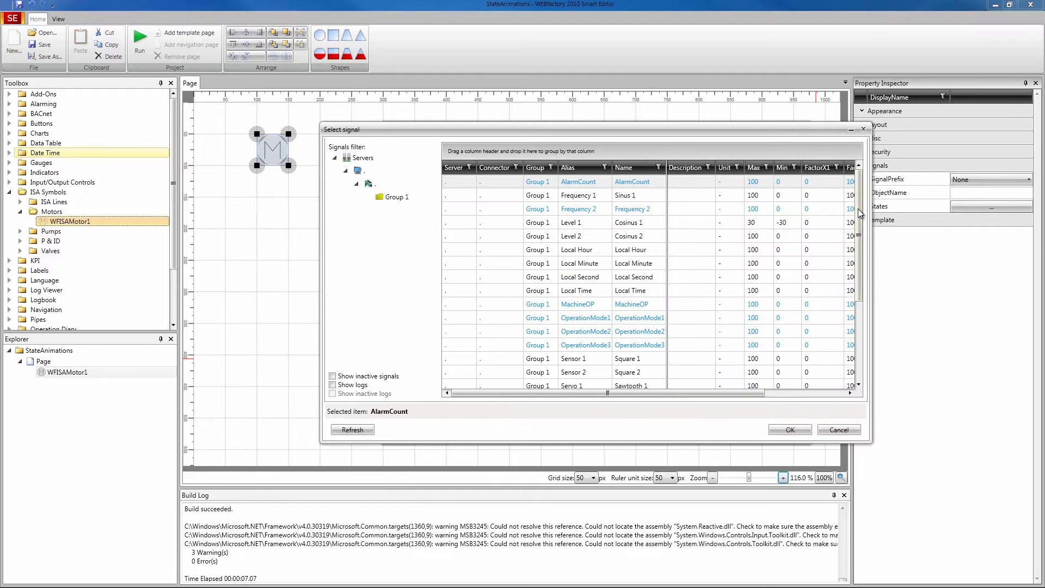
pyautogui.scroll(-3, 861, 327)
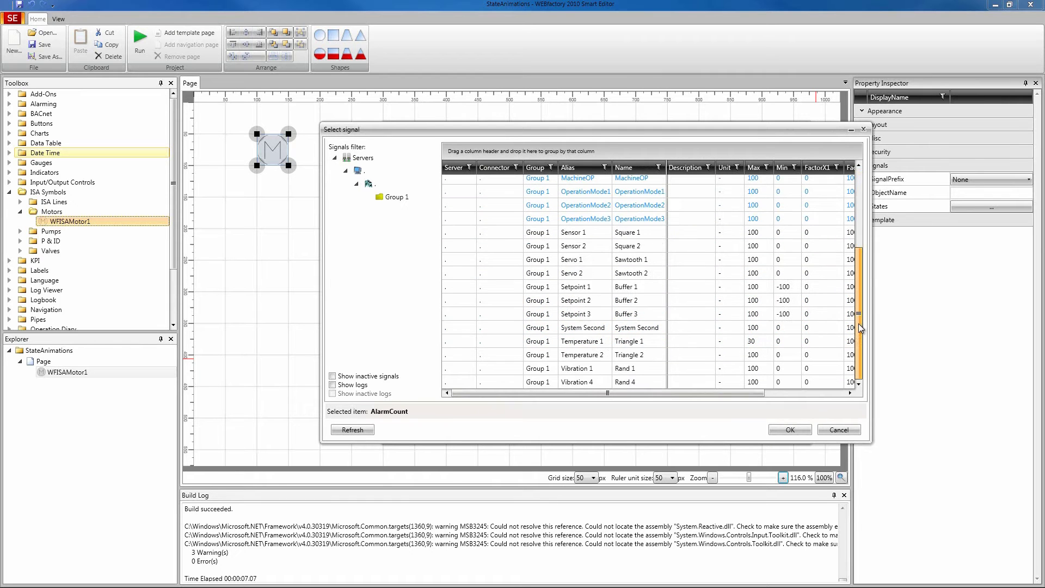
pyautogui.click(624, 304)
pyautogui.click(841, 429)
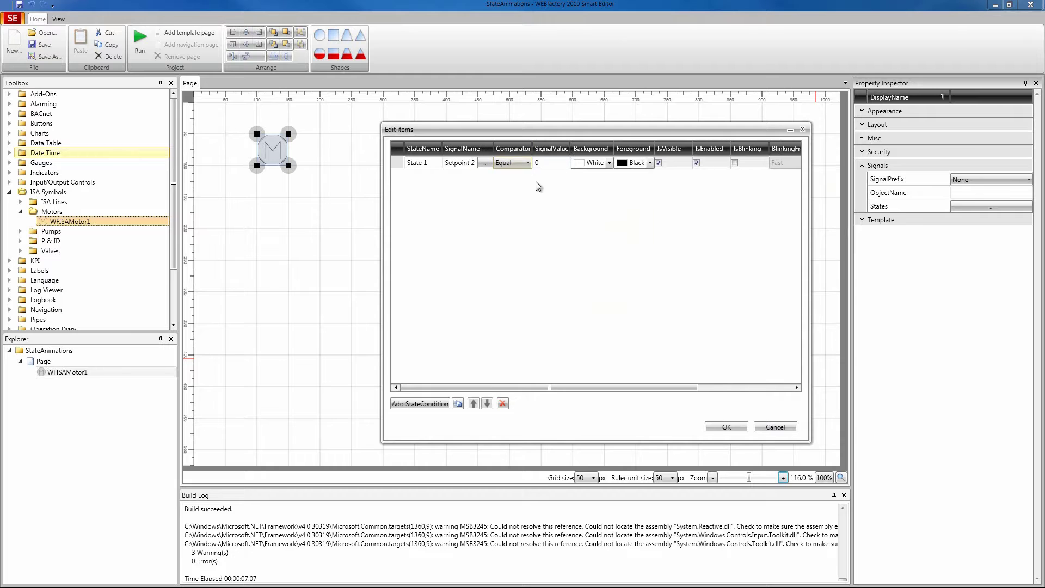
# Use the Equal comparator with signal value 0 for State 1 and make the motor invisible in that state
pyautogui.click(527, 161)
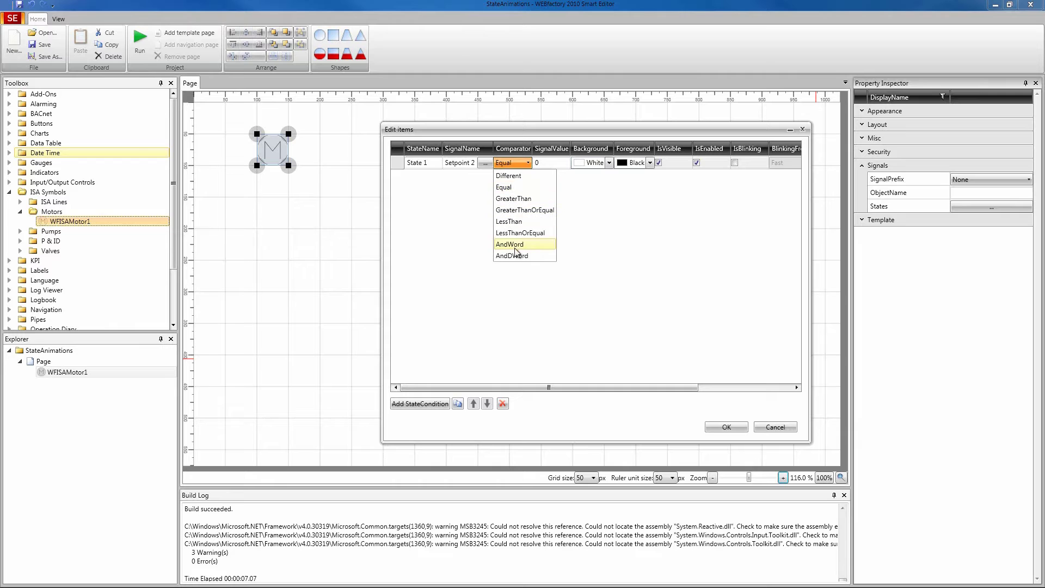
pyautogui.click(516, 187)
pyautogui.click(553, 165)
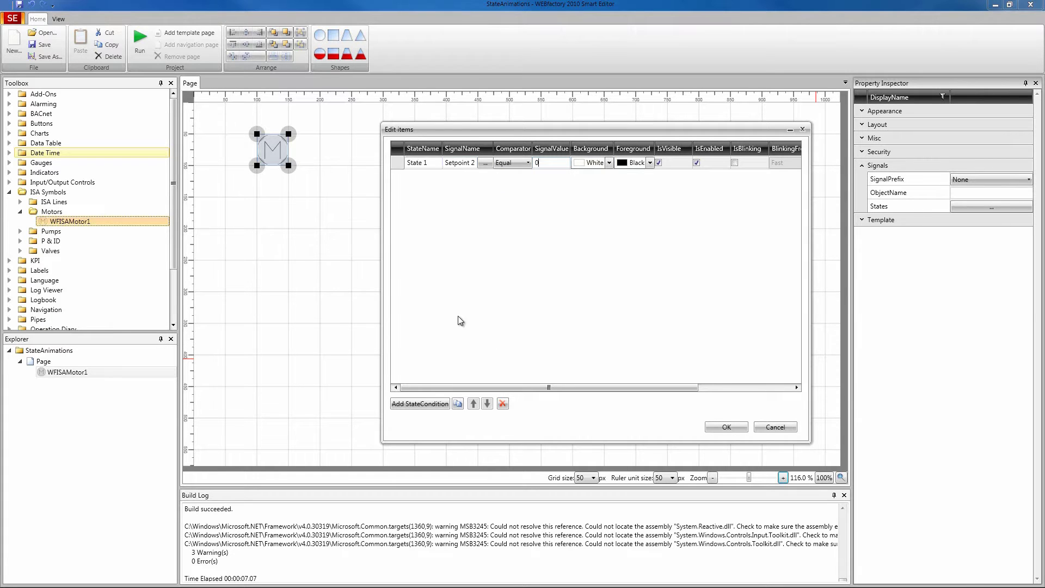
pyautogui.moveTo(474, 387); pyautogui.dragTo(528, 386)
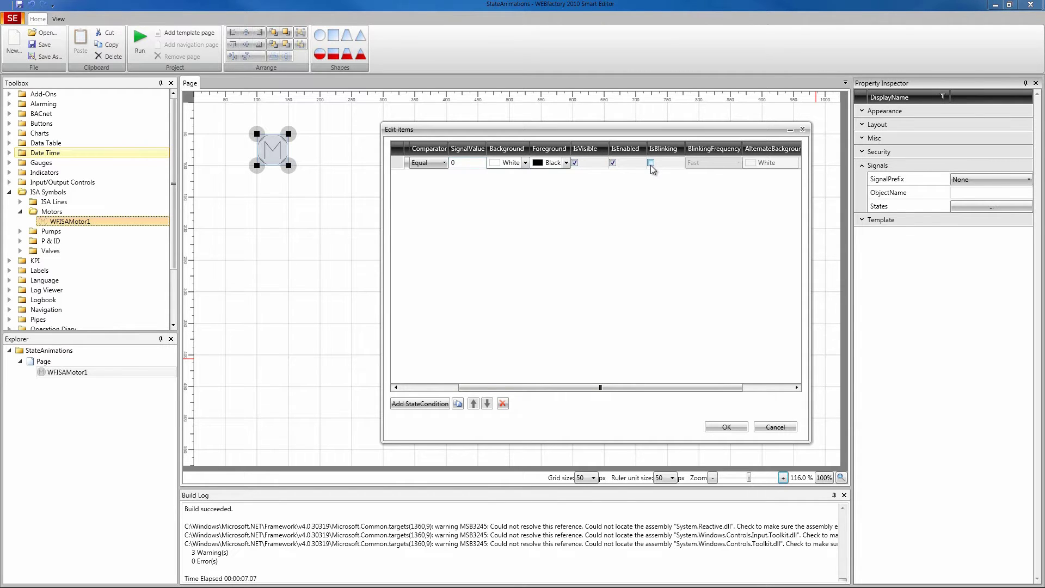
pyautogui.click(574, 162)
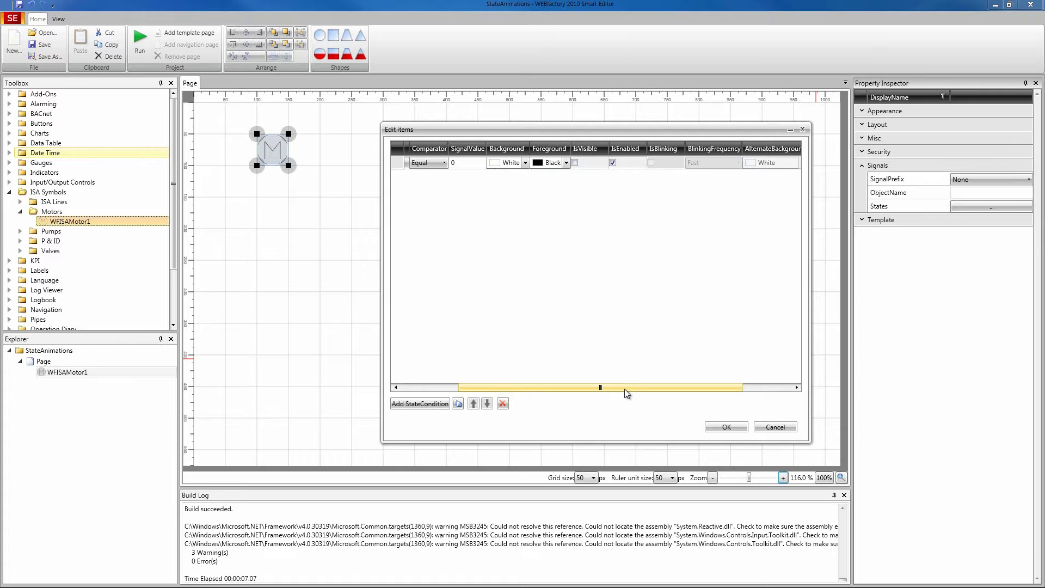
# Add a second state condition named State 2 that uses the signal Setpoint 2
pyautogui.moveTo(625, 388); pyautogui.dragTo(510, 380)
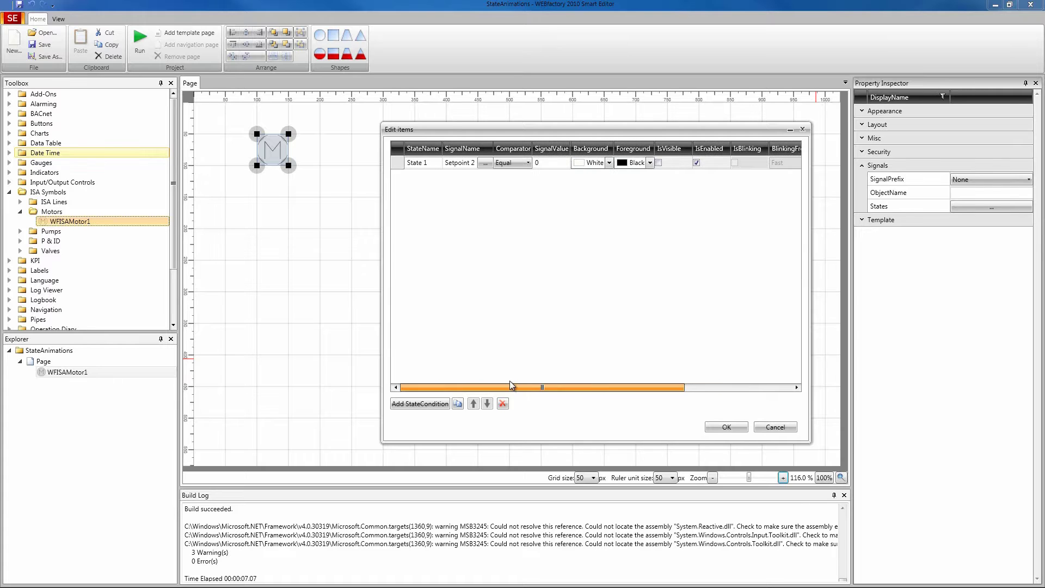
pyautogui.click(426, 404)
pyautogui.click(434, 177)
pyautogui.write('State 2')
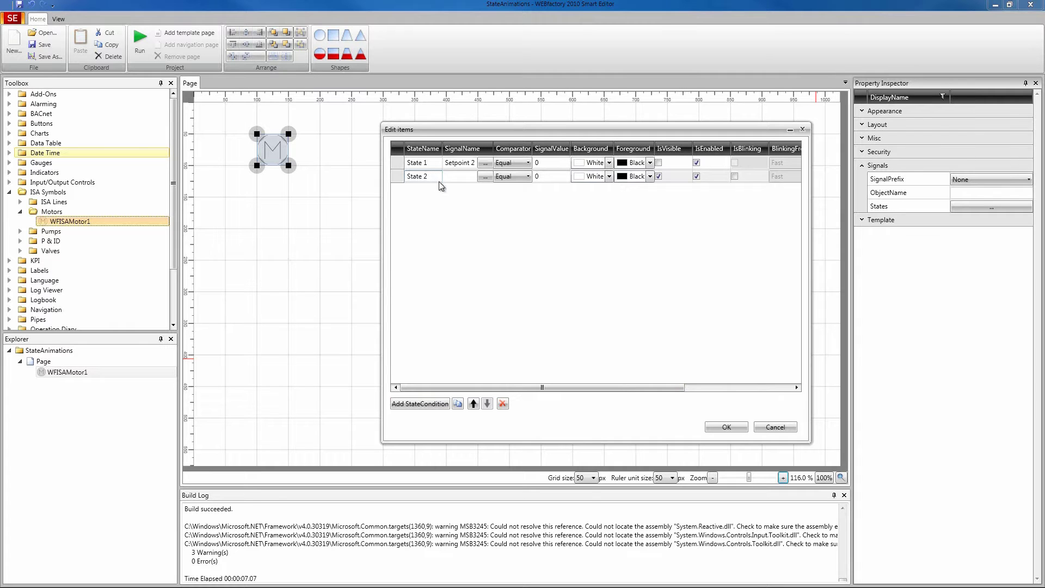
pyautogui.click(446, 162)
pyautogui.click(447, 162)
# Set State 2's signal value to 1 and its background colour to Gold
pyautogui.click(521, 178)
pyautogui.click(536, 176)
pyautogui.click(609, 177)
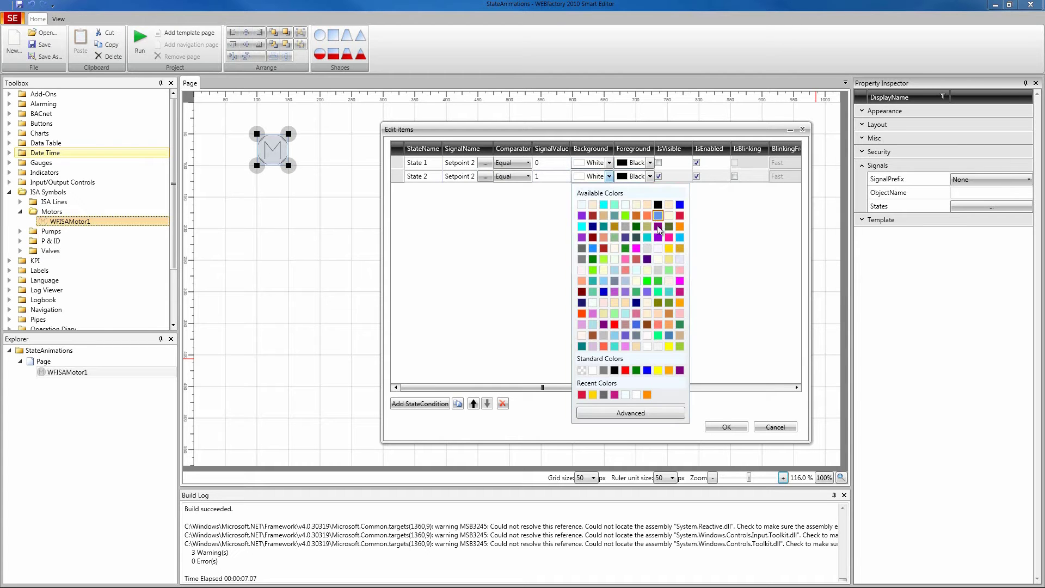
pyautogui.click(670, 246)
pyautogui.moveTo(618, 387); pyautogui.dragTo(651, 387)
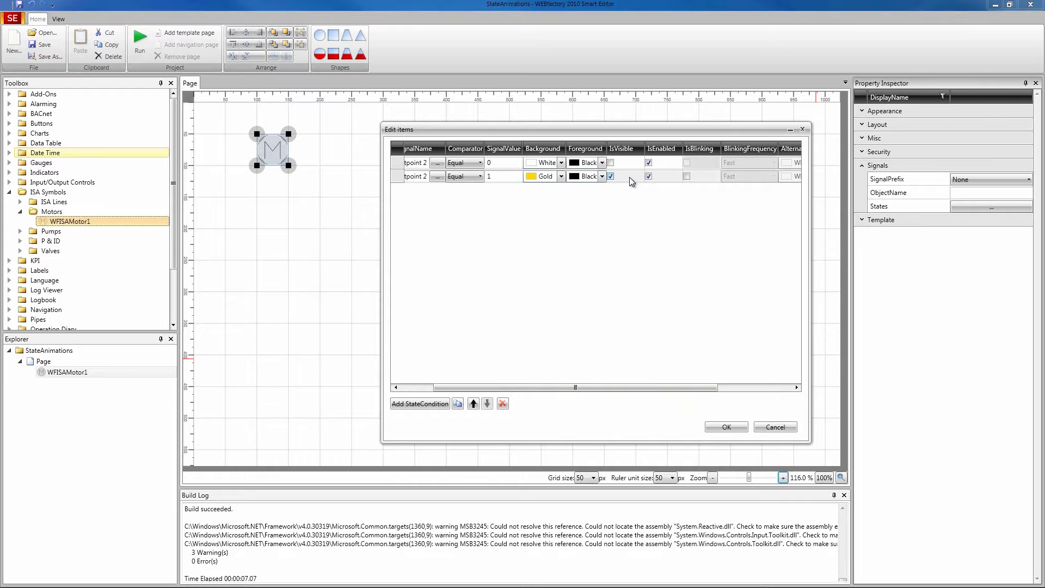
# Add a third state condition named State 3 on signal Setpoint 2 with signal value 2
pyautogui.moveTo(632, 388); pyautogui.dragTo(490, 388)
pyautogui.click(427, 403)
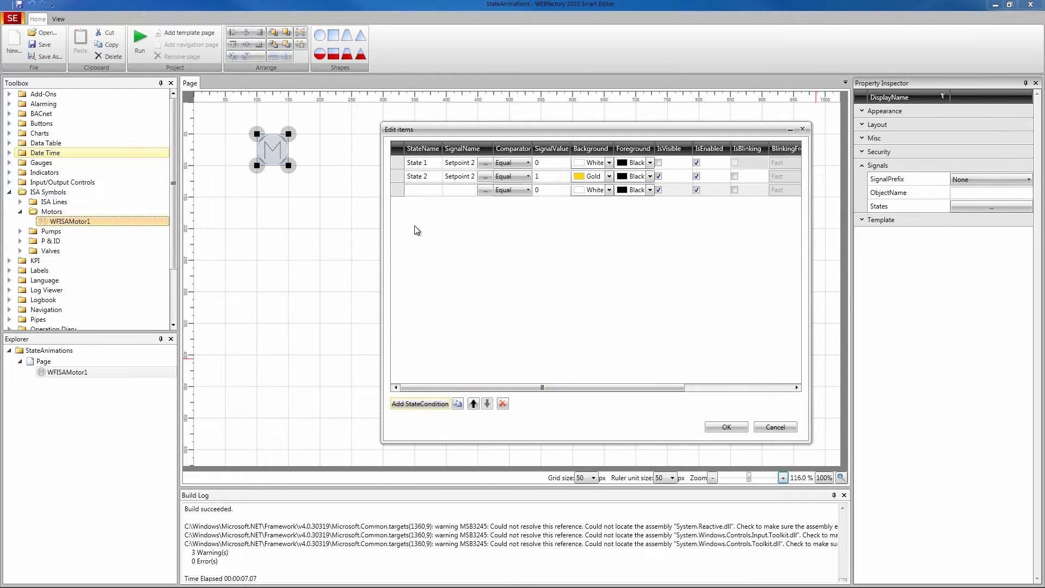
pyautogui.click(421, 190)
pyautogui.write('State 2')
pyautogui.press('BackSpace')
pyautogui.write('3')
pyautogui.click(456, 189)
pyautogui.click(522, 191)
pyautogui.write('2')
# Give State 3 a Crimson background and a White foreground
pyautogui.moveTo(553, 387); pyautogui.dragTo(584, 377)
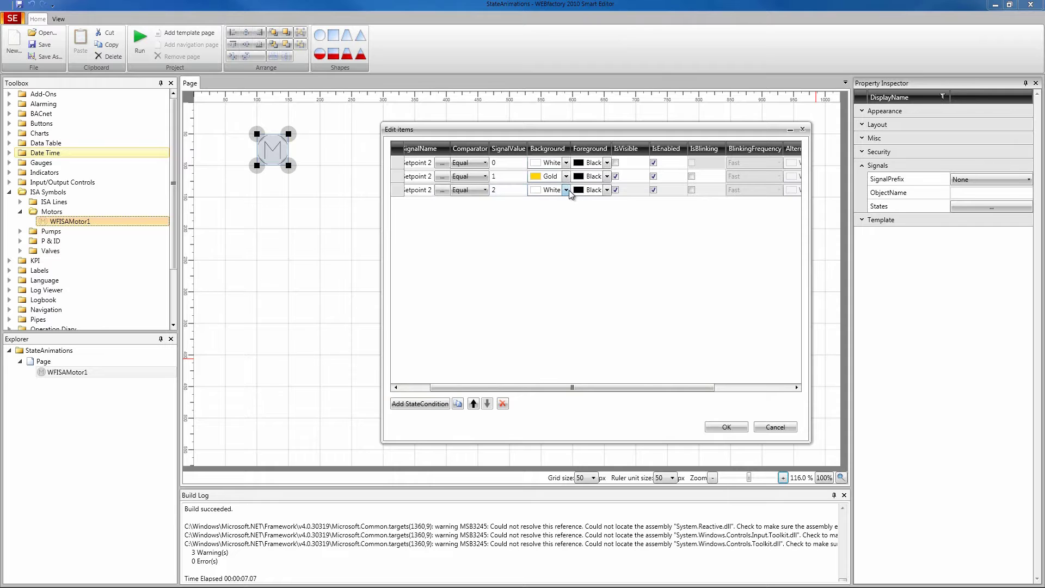
pyautogui.click(569, 190)
pyautogui.click(636, 229)
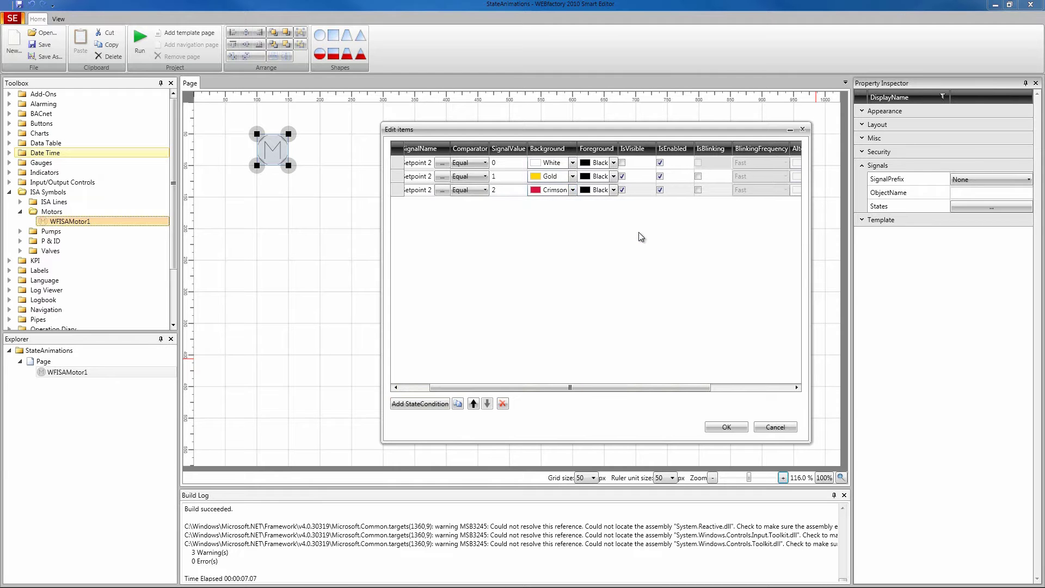
pyautogui.click(614, 192)
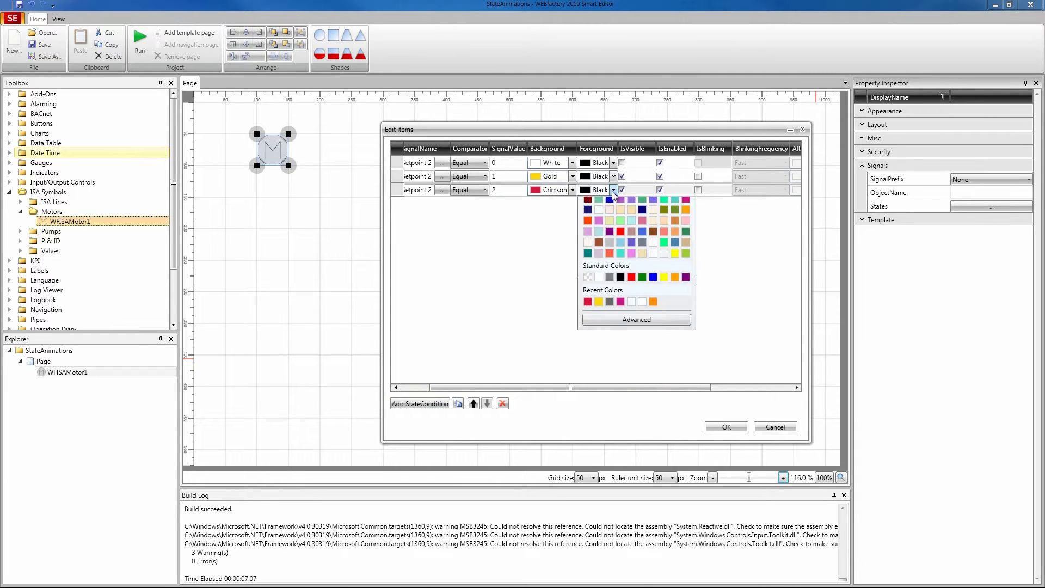
pyautogui.click(599, 384)
# Enable blinking for State 3 and set its blinking frequency to Medium
pyautogui.moveTo(564, 387); pyautogui.dragTo(597, 387)
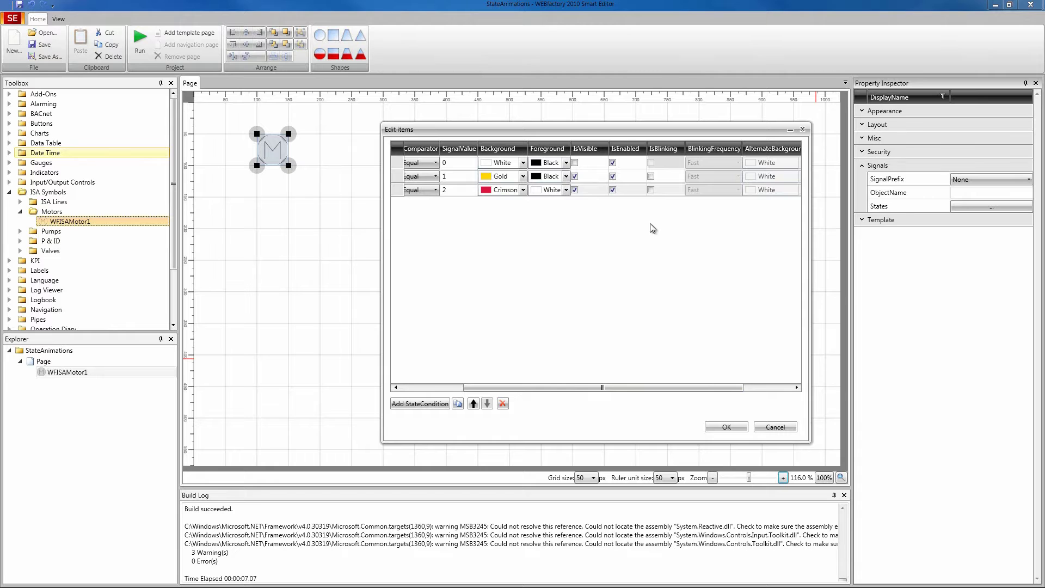
pyautogui.click(651, 189)
pyautogui.moveTo(619, 385); pyautogui.dragTo(687, 386)
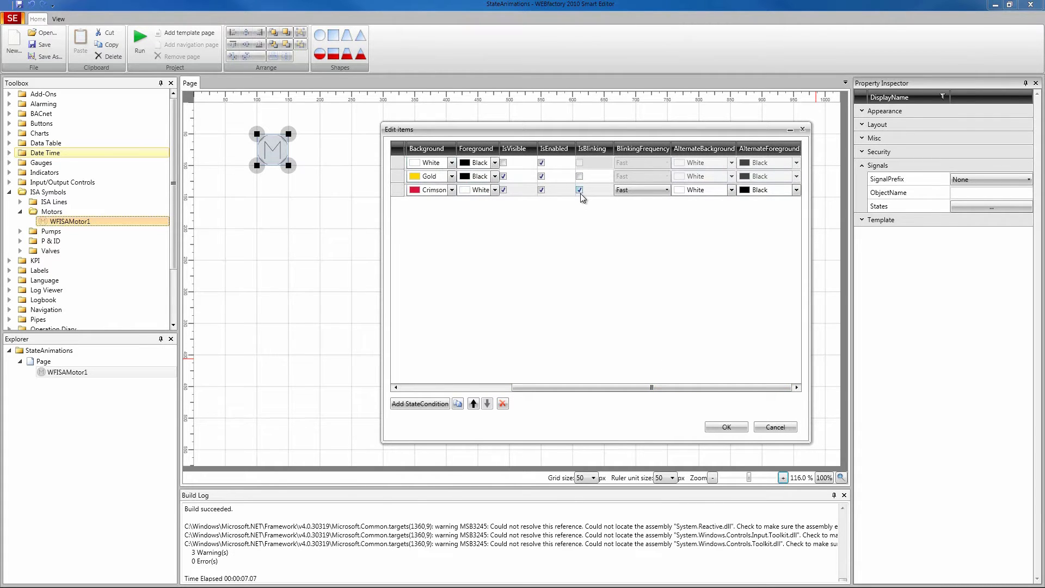
pyautogui.click(638, 192)
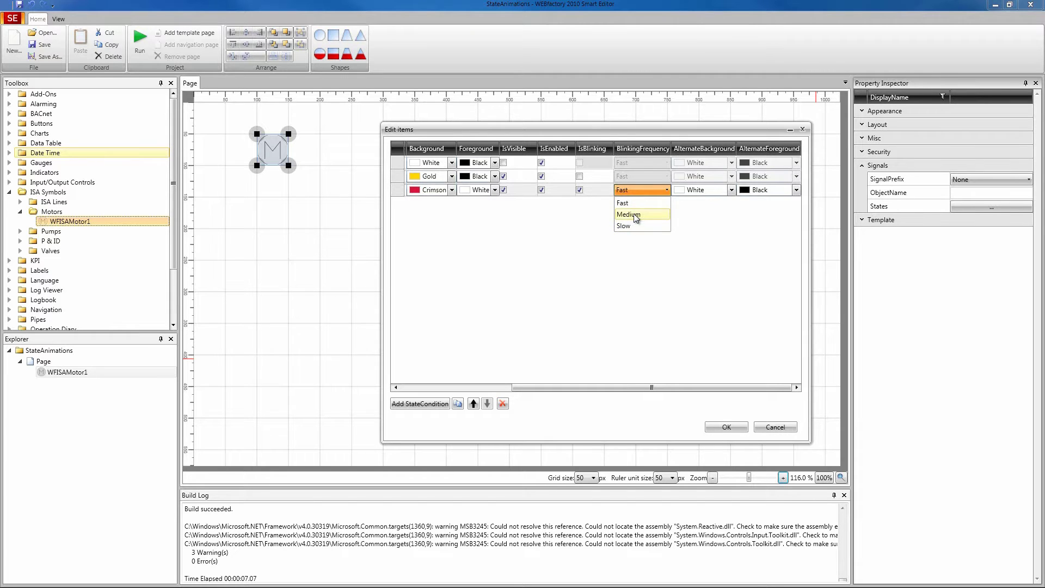
pyautogui.click(632, 214)
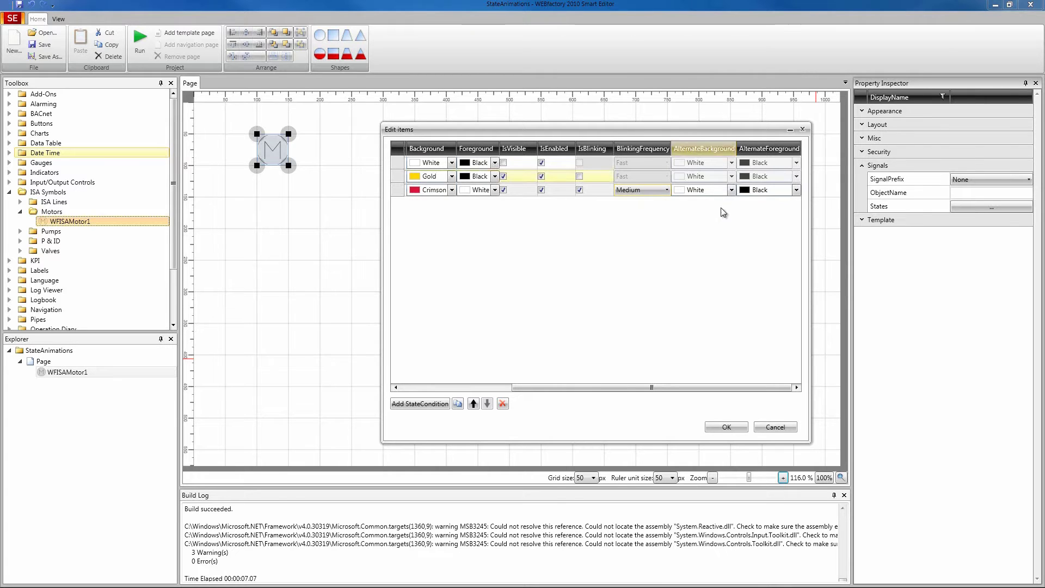
# Set State 3's alternate background to LightSalmon and its alternate foreground to White
pyautogui.click(732, 190)
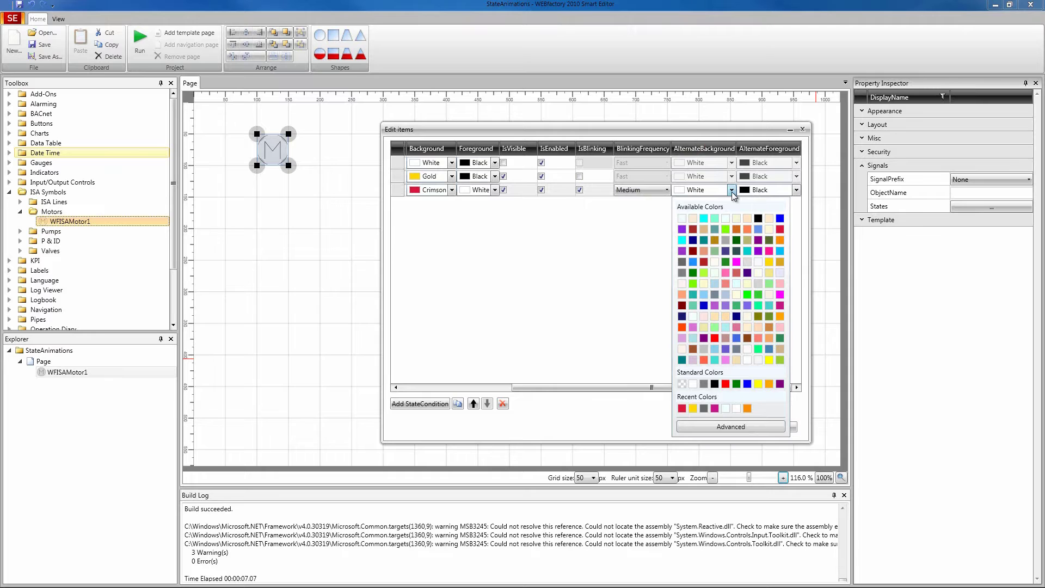
pyautogui.click(682, 295)
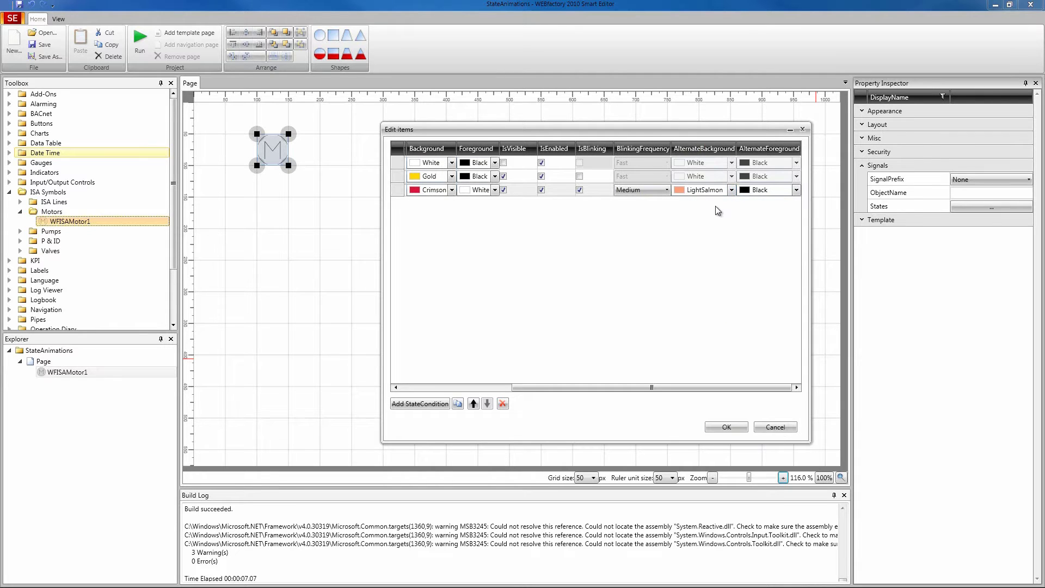
pyautogui.click(797, 190)
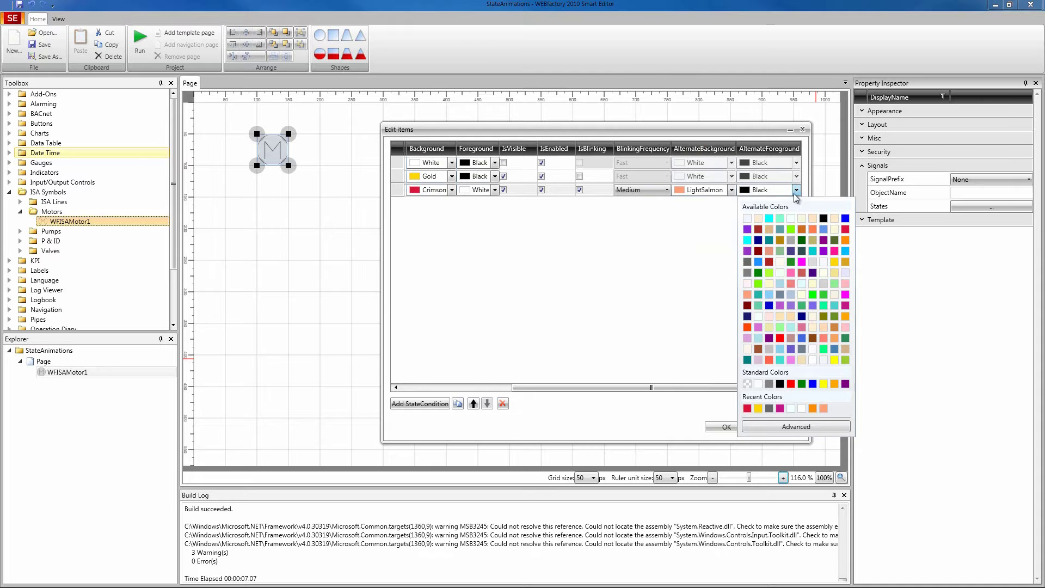
pyautogui.click(758, 383)
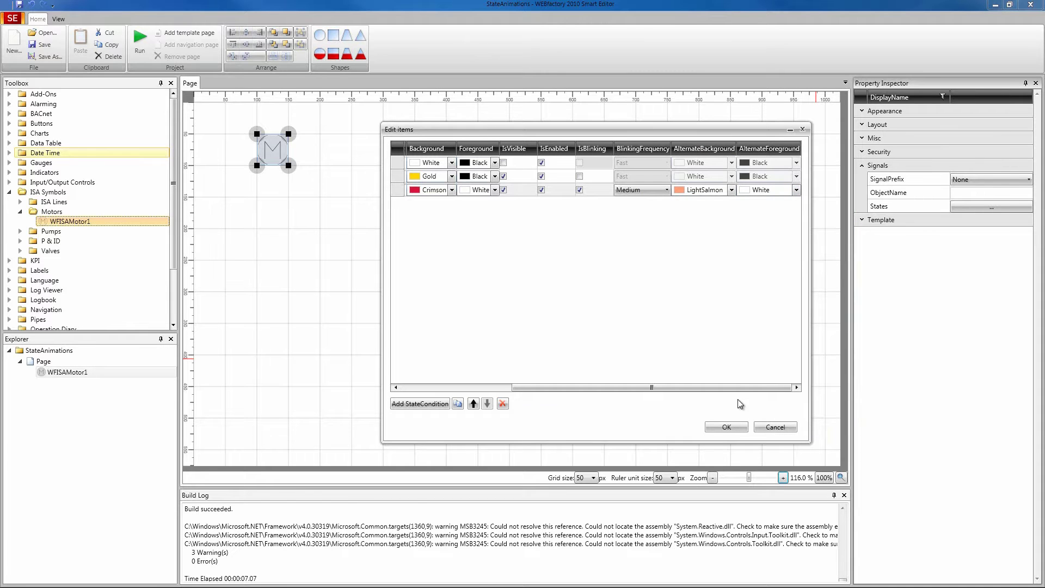
# Review the signal values, colours and visibility settings of the three state conditions
pyautogui.moveTo(556, 389); pyautogui.dragTo(395, 387)
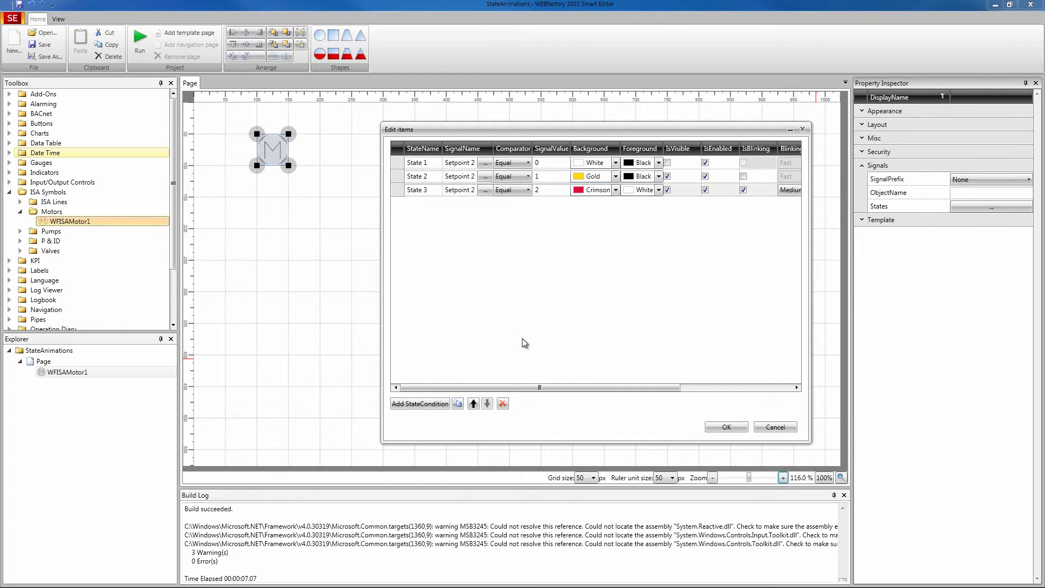
pyautogui.moveTo(592, 387); pyautogui.dragTo(571, 386)
pyautogui.click(537, 176)
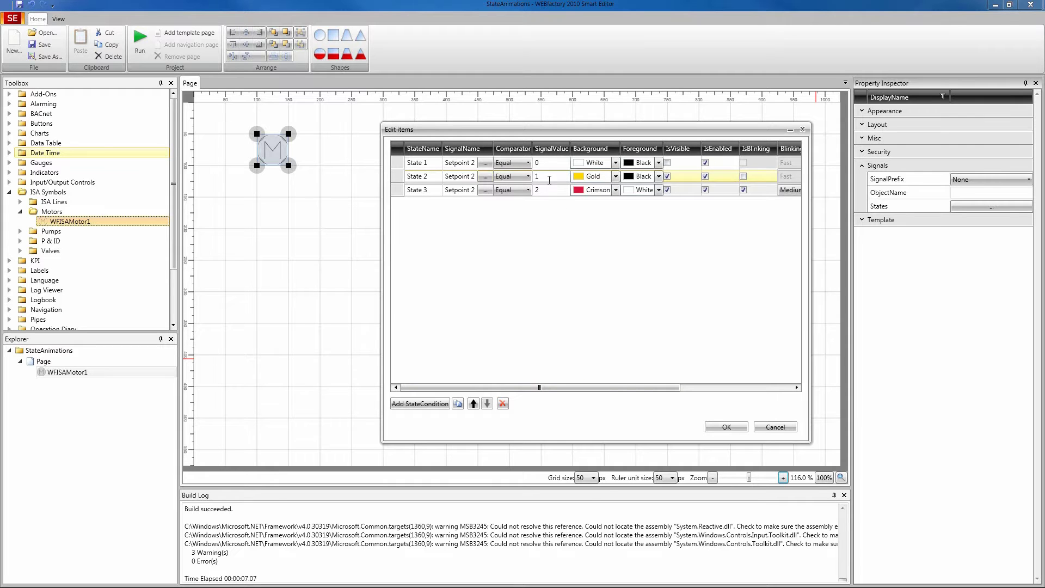
pyautogui.moveTo(558, 387); pyautogui.dragTo(579, 391)
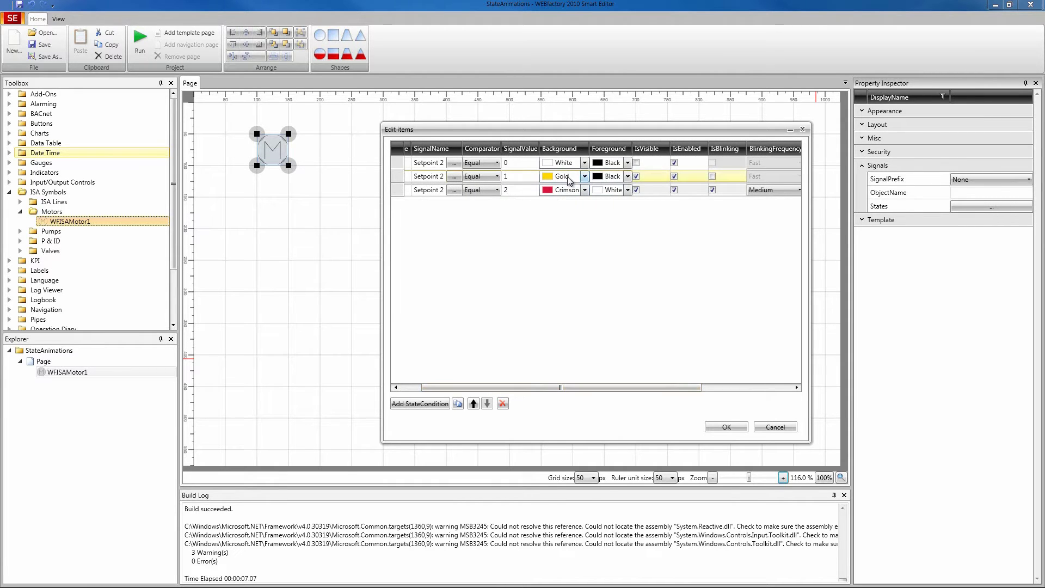
pyautogui.moveTo(606, 390); pyautogui.dragTo(561, 387)
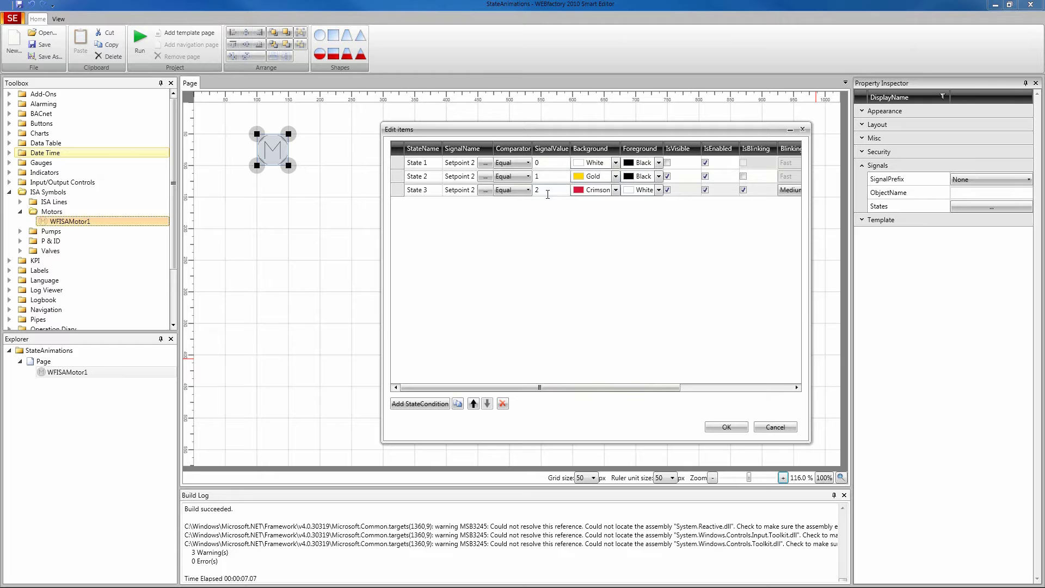
# Accept the motor's three state conditions and run the StateAnimations project in the browser
pyautogui.hscroll(1, 549, 200)
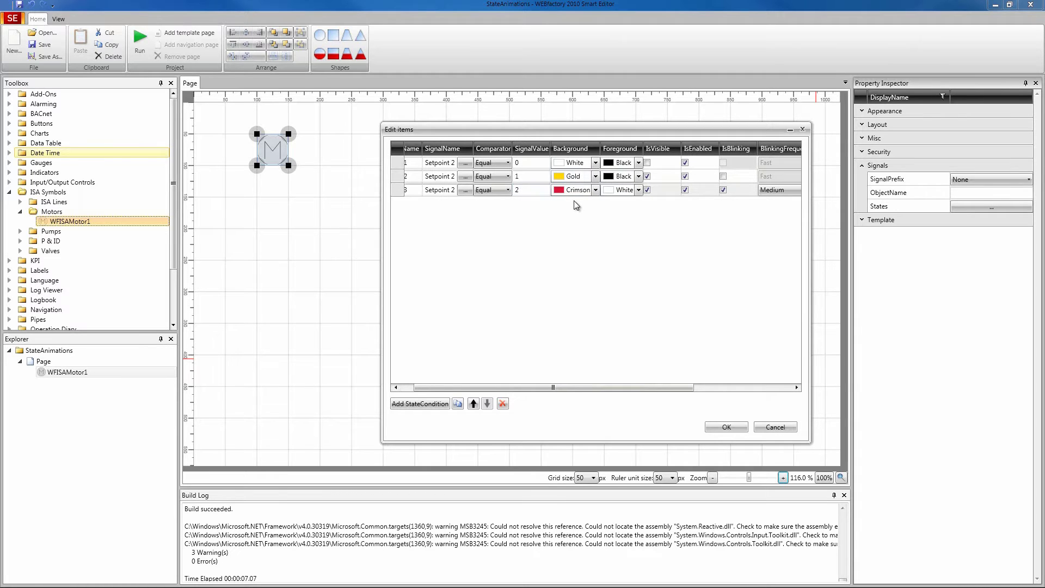
pyautogui.hscroll(1, 680, 387)
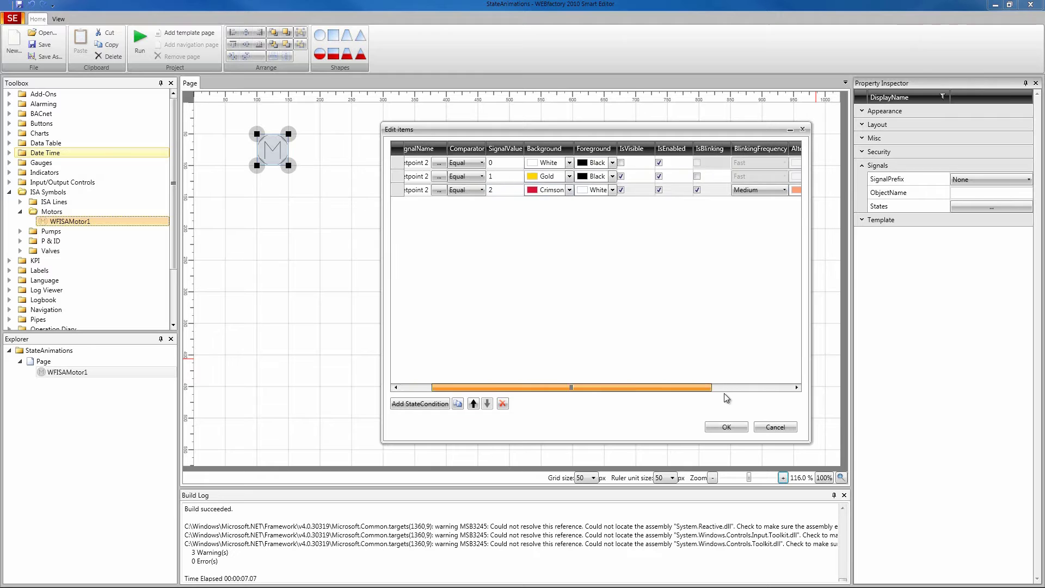
pyautogui.hscroll(3, 724, 389)
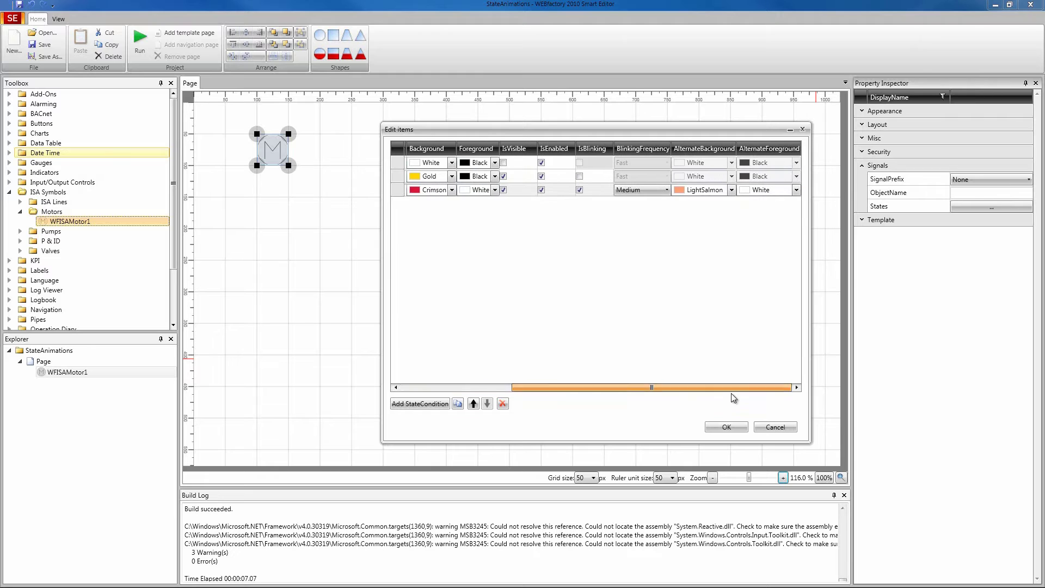
pyautogui.click(727, 427)
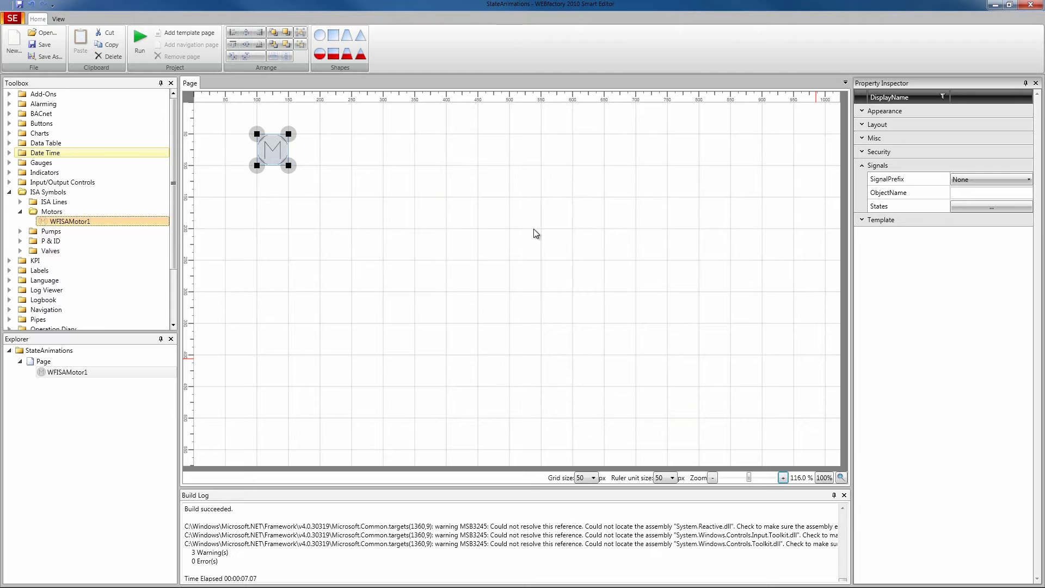
pyautogui.click(140, 39)
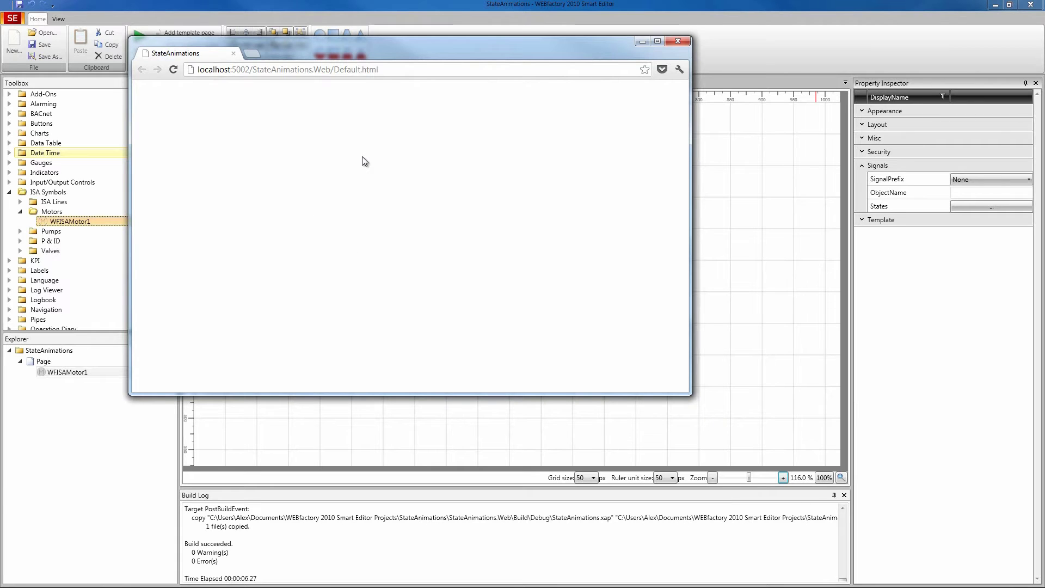
pyautogui.moveTo(293, 41); pyautogui.dragTo(261, 64)
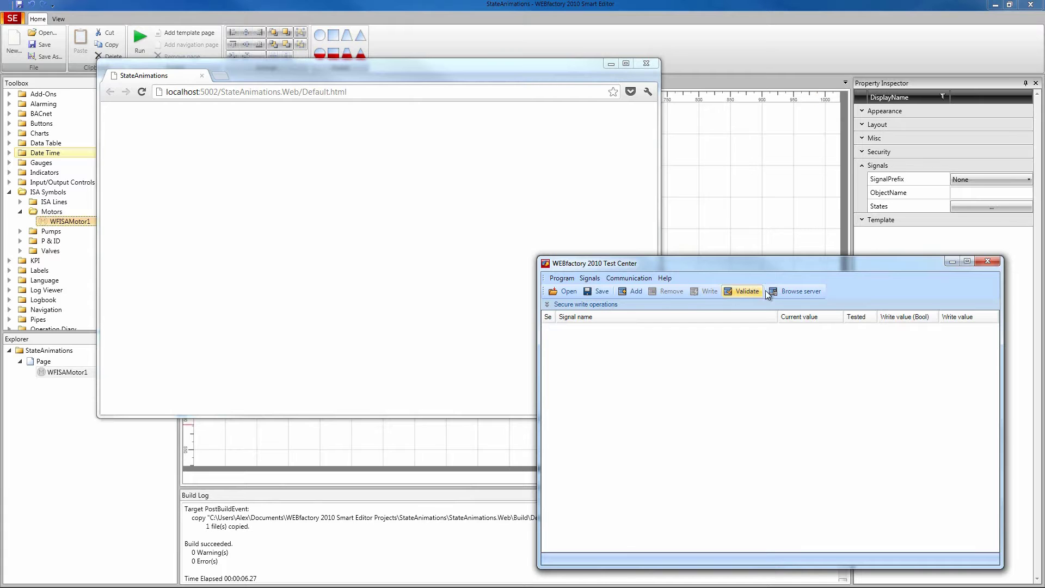
# In WEBfactory 2010 Test Center, import the Setpoint 2 signal from Group 1 of the server
pyautogui.click(786, 290)
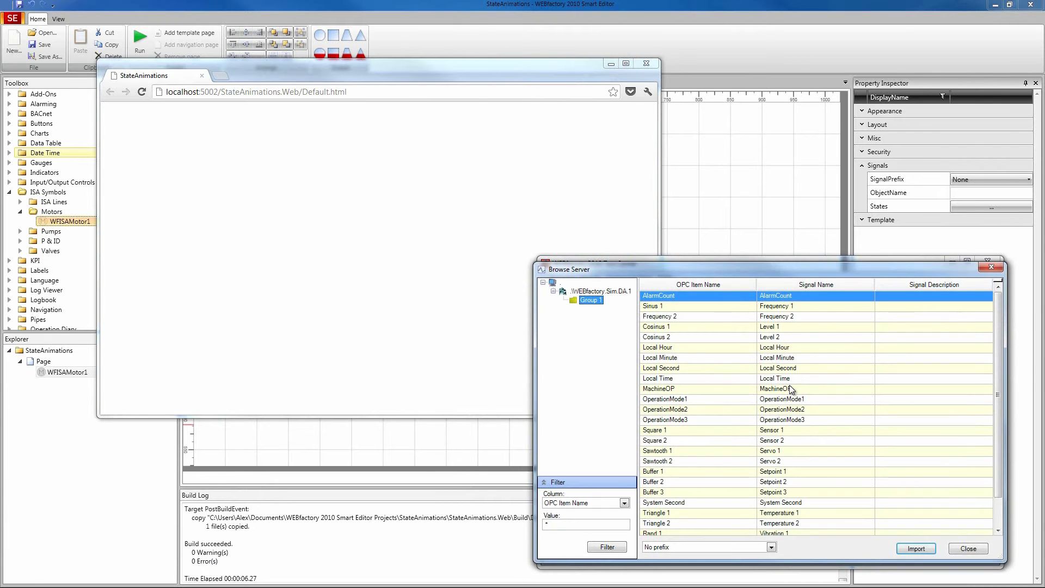
pyautogui.click(796, 420)
pyautogui.scroll(-1, 800, 441)
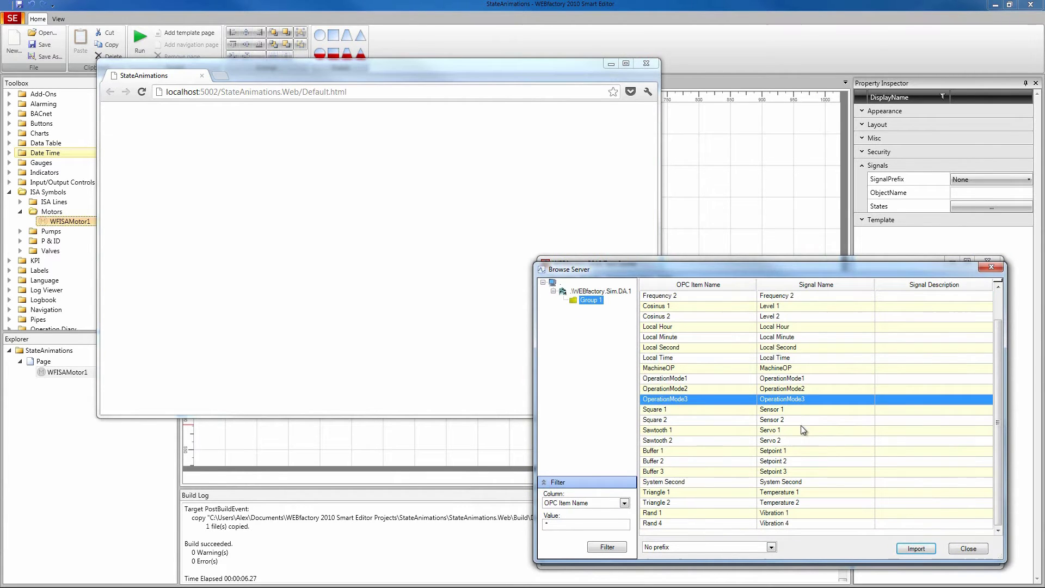
pyautogui.click(800, 460)
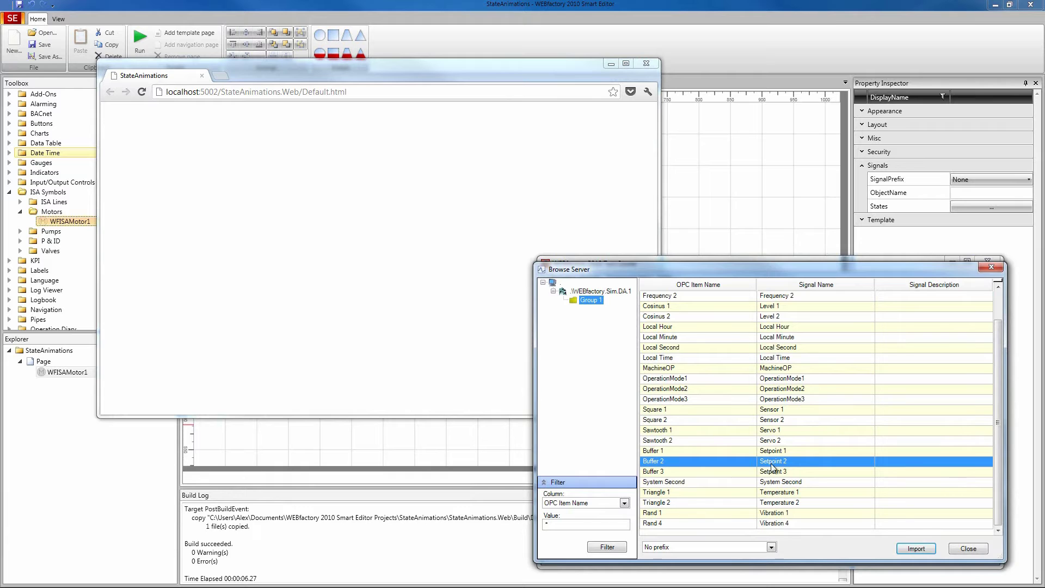
pyautogui.click(968, 548)
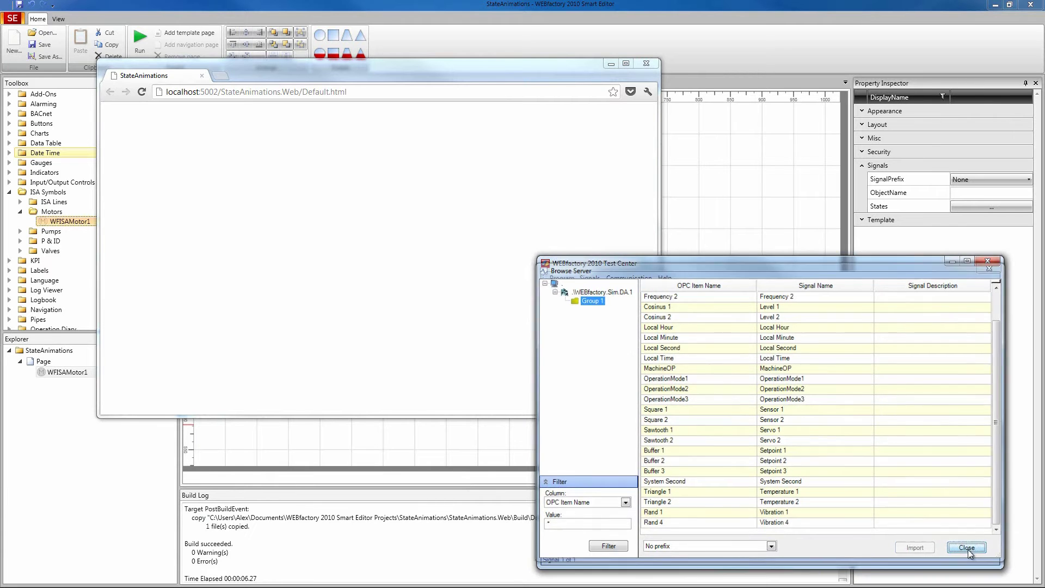
pyautogui.moveTo(802, 263); pyautogui.dragTo(763, 249)
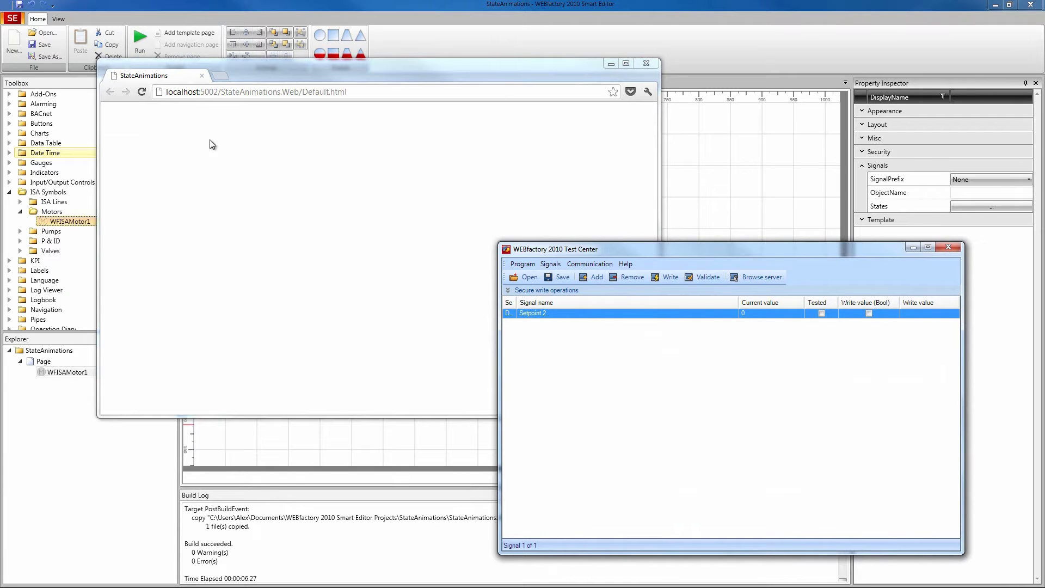
# Write the value 1 and then the value 2 to signal Setpoint 2 to test the motor's states
pyautogui.click(767, 313)
pyautogui.click(920, 313)
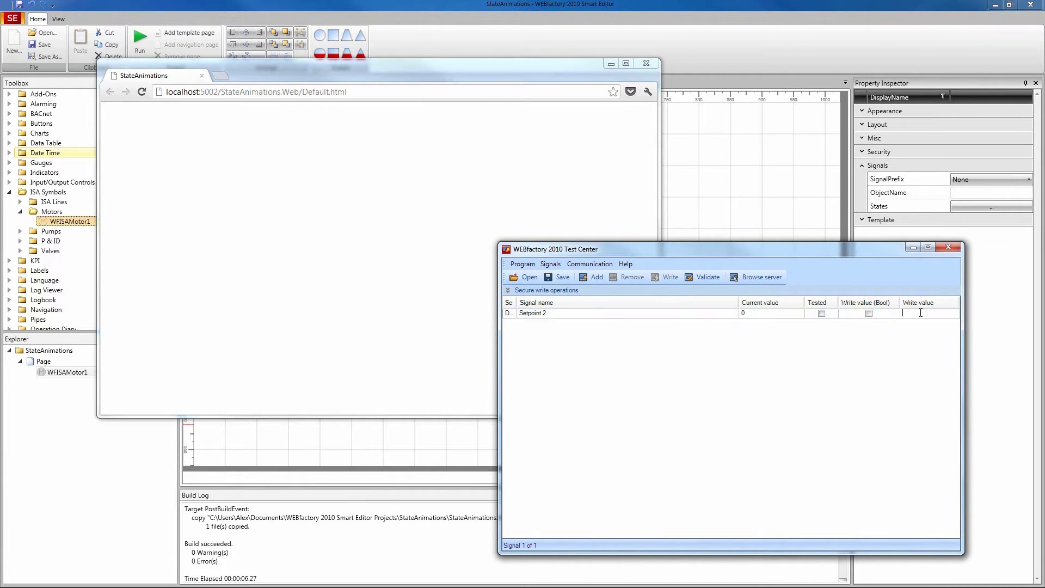
pyautogui.write('1')
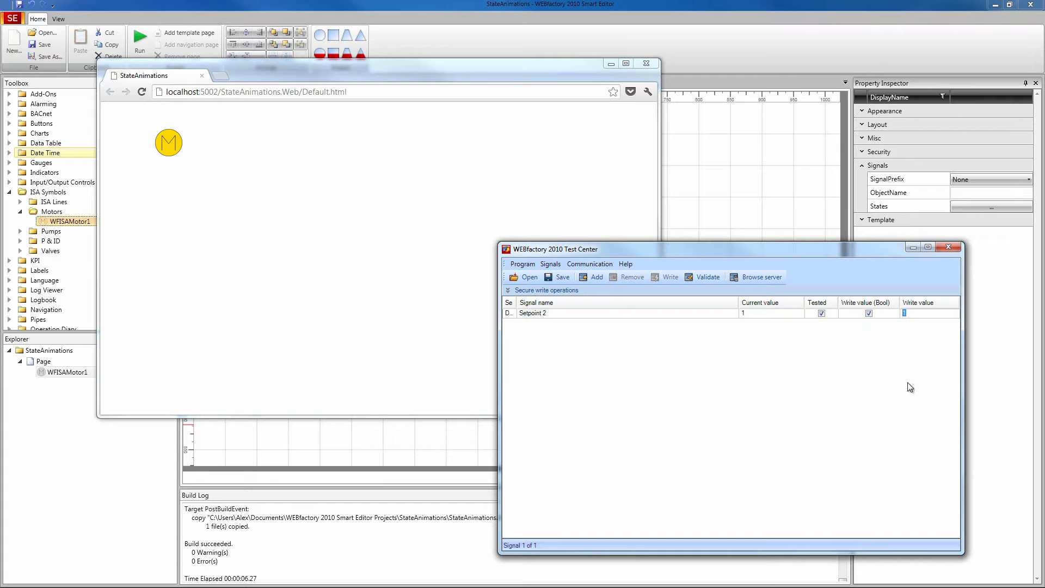
pyautogui.write('2')
pyautogui.hotkey('ctrl', 'a')
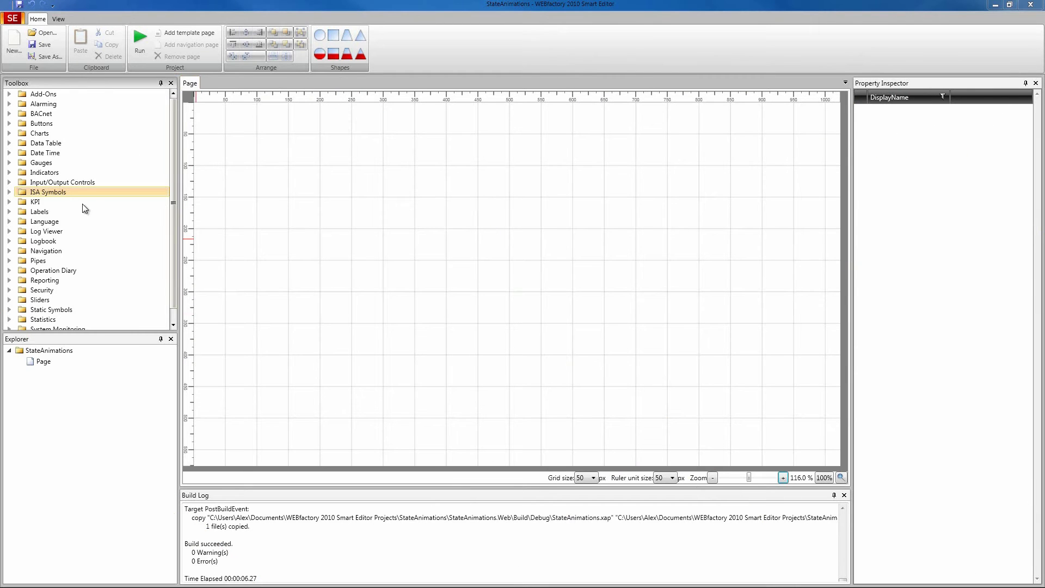
# In Smart Editor, place an animated rectangle about 200 by 150 px in the page's upper-left area
pyautogui.click(10, 192)
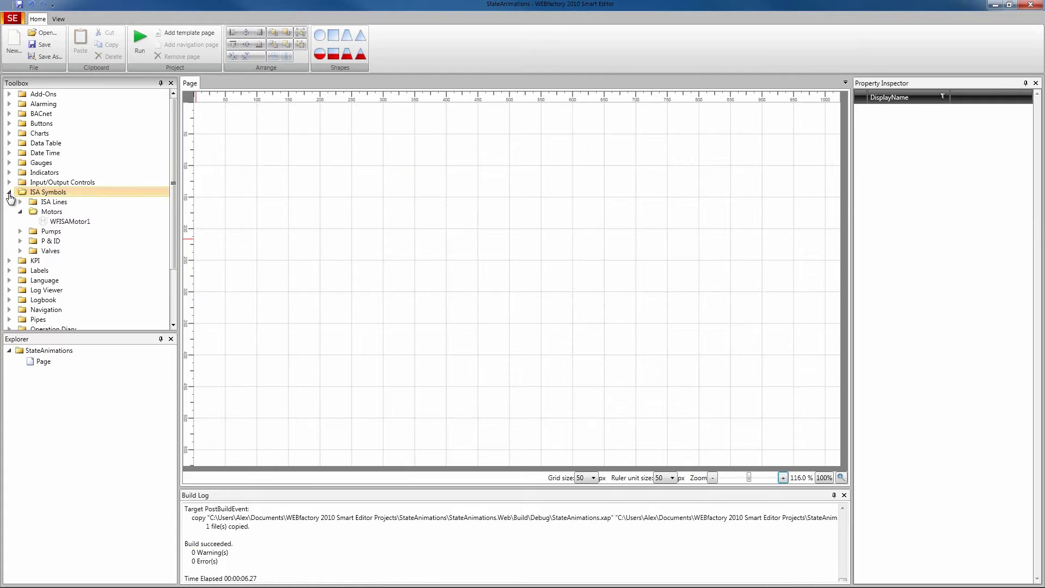
pyautogui.click(9, 194)
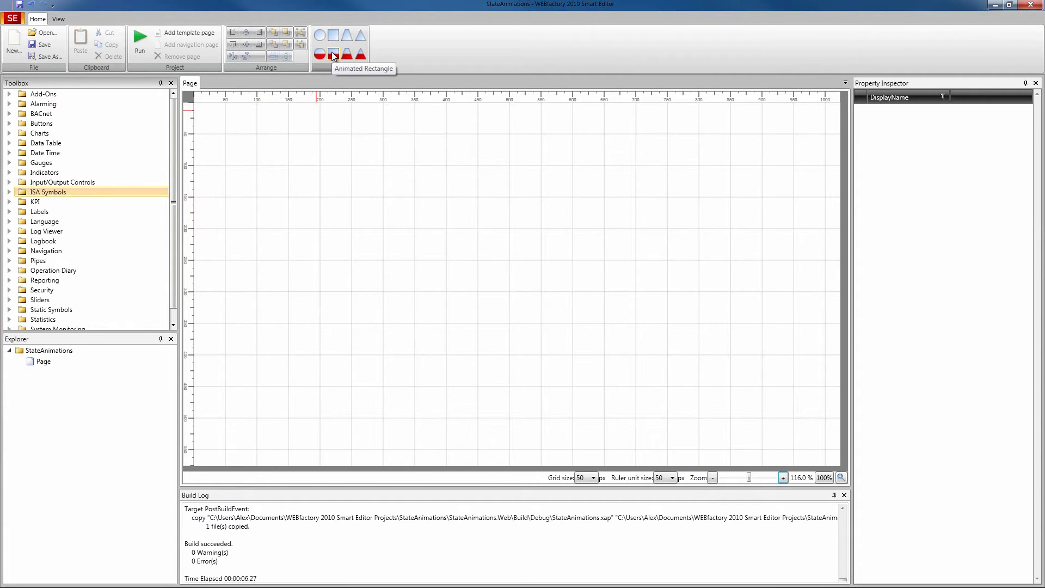
pyautogui.moveTo(333, 54); pyautogui.dragTo(351, 260)
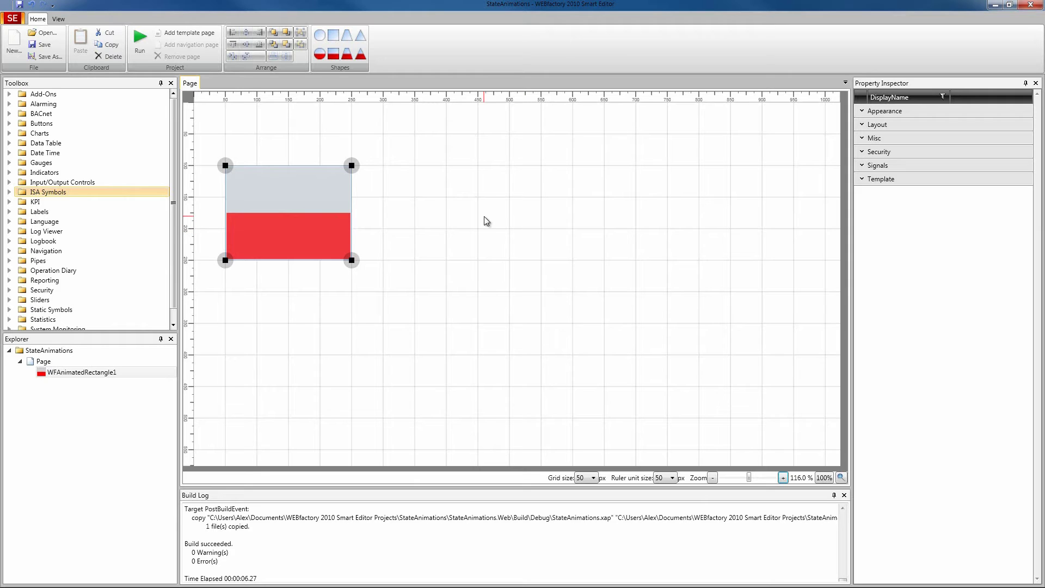
# Add a first condition to the rectangle's AnimatedStates, widen the editing window and check the available comparators
pyautogui.click(862, 167)
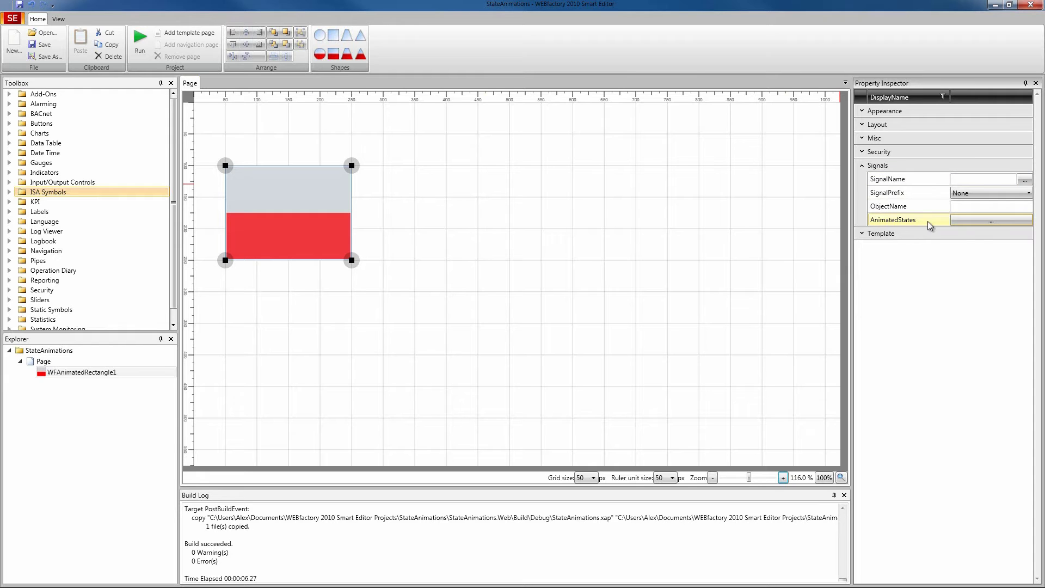
pyautogui.click(969, 220)
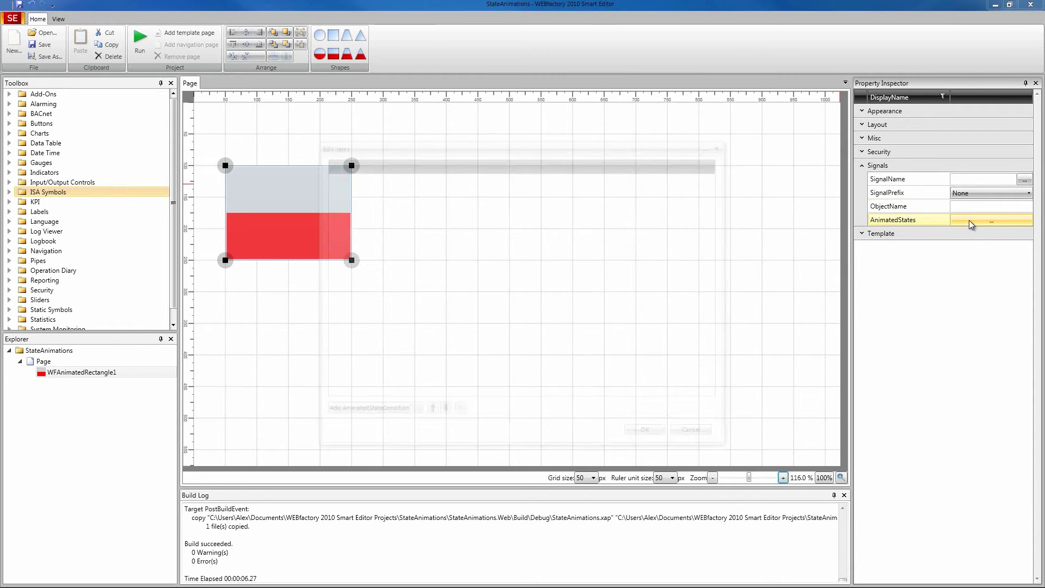
pyautogui.moveTo(475, 142); pyautogui.dragTo(556, 133)
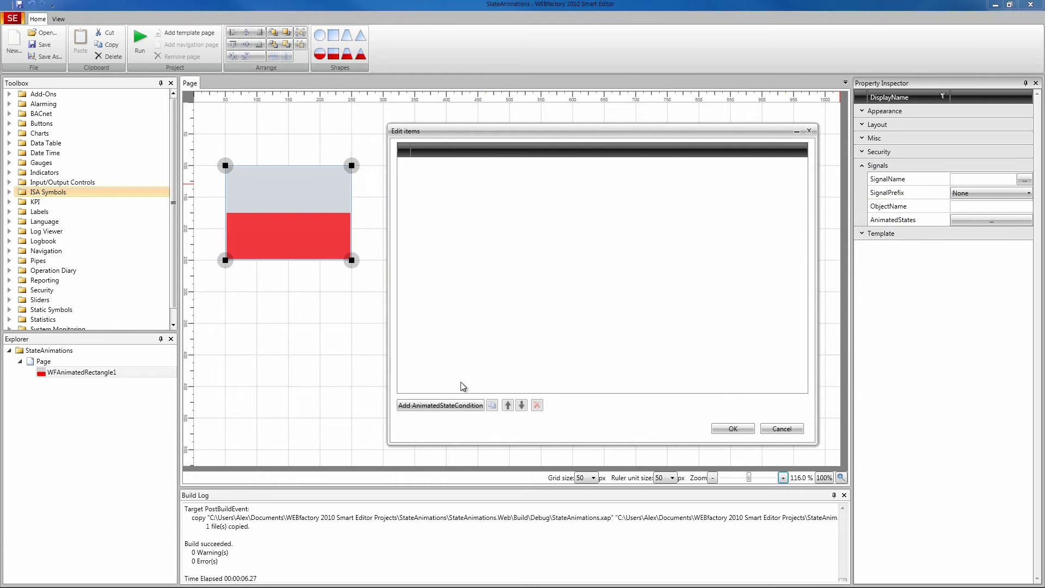
pyautogui.click(427, 407)
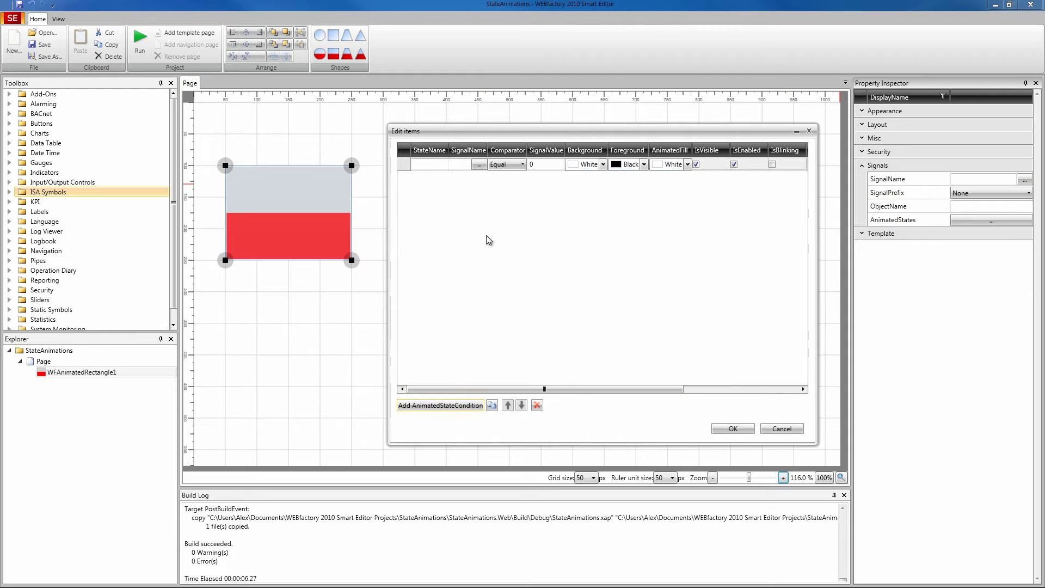
pyautogui.moveTo(389, 280); pyautogui.dragTo(289, 281)
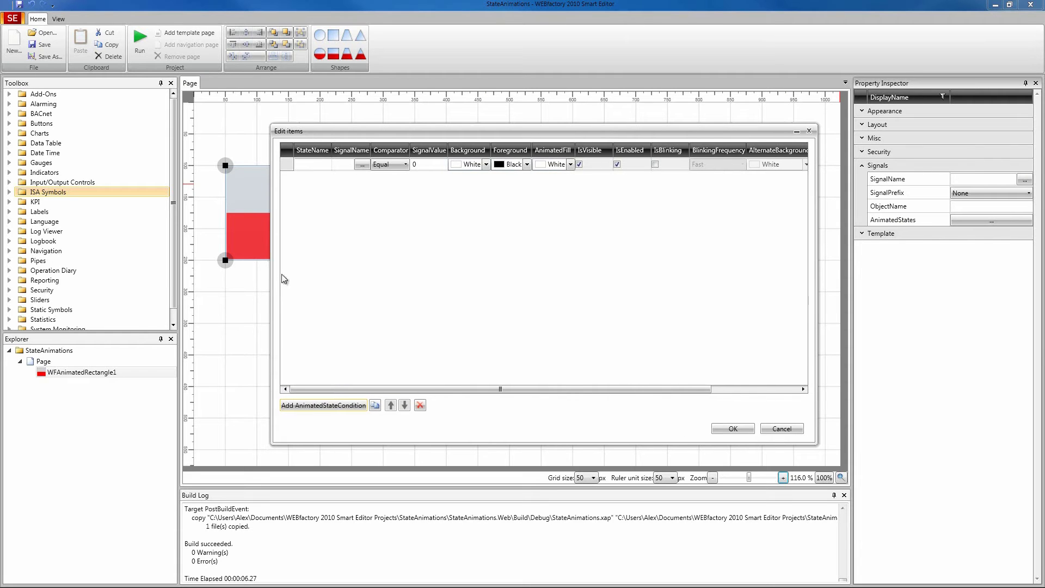
pyautogui.moveTo(484, 129); pyautogui.dragTo(572, 134)
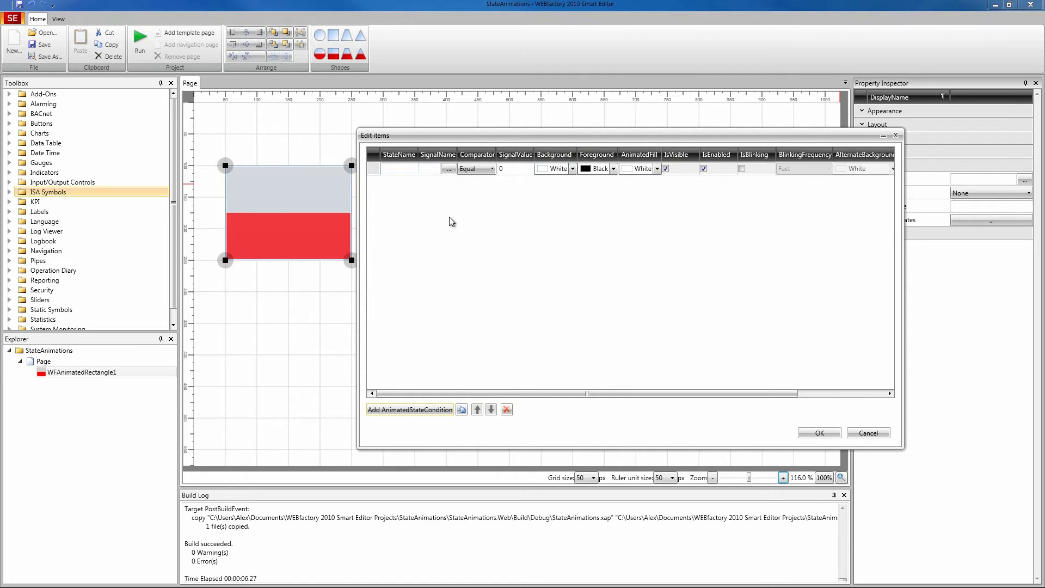
pyautogui.click(484, 171)
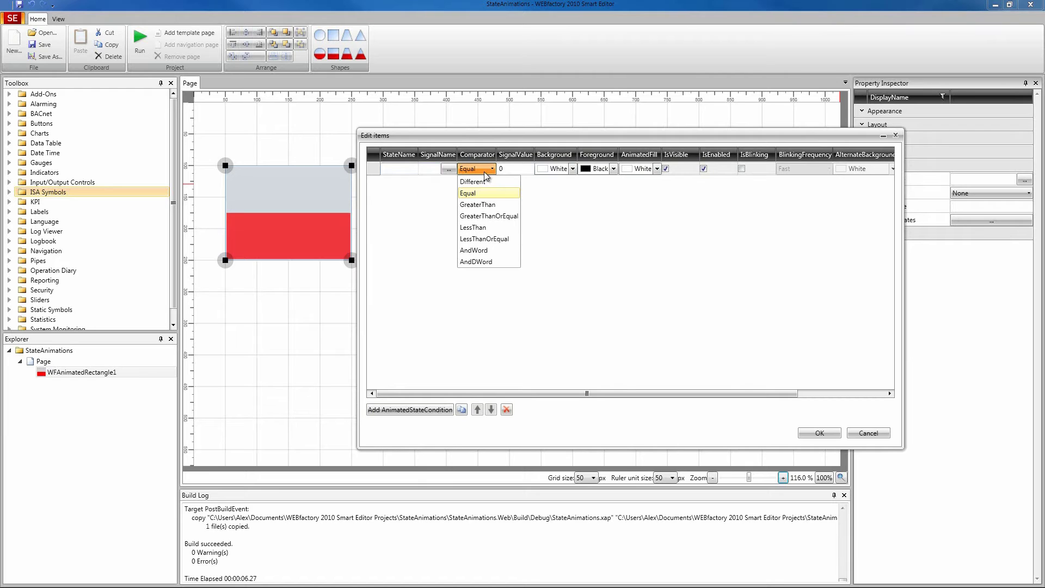
pyautogui.click(622, 240)
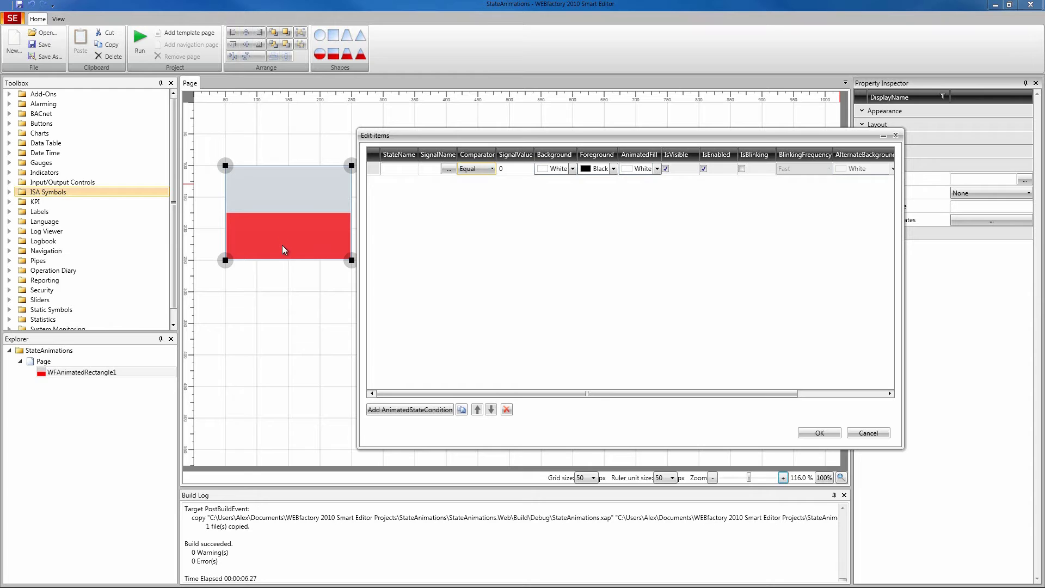
# Name the rectangle's first animated state condition State 1
pyautogui.click(399, 171)
pyautogui.write('States')
pyautogui.press('BackSpace')
pyautogui.write('1')
pyautogui.press('BackSpace')
pyautogui.write('1')
# Assign the server signal Setpoint 2 to State 1
pyautogui.press('Tab')
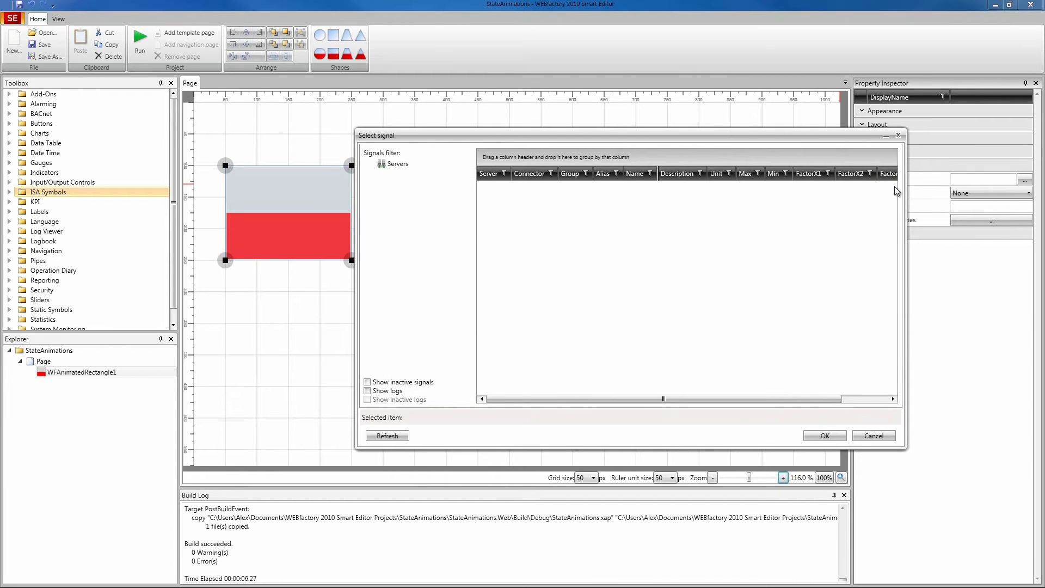
pyautogui.moveTo(894, 190); pyautogui.dragTo(907, 351)
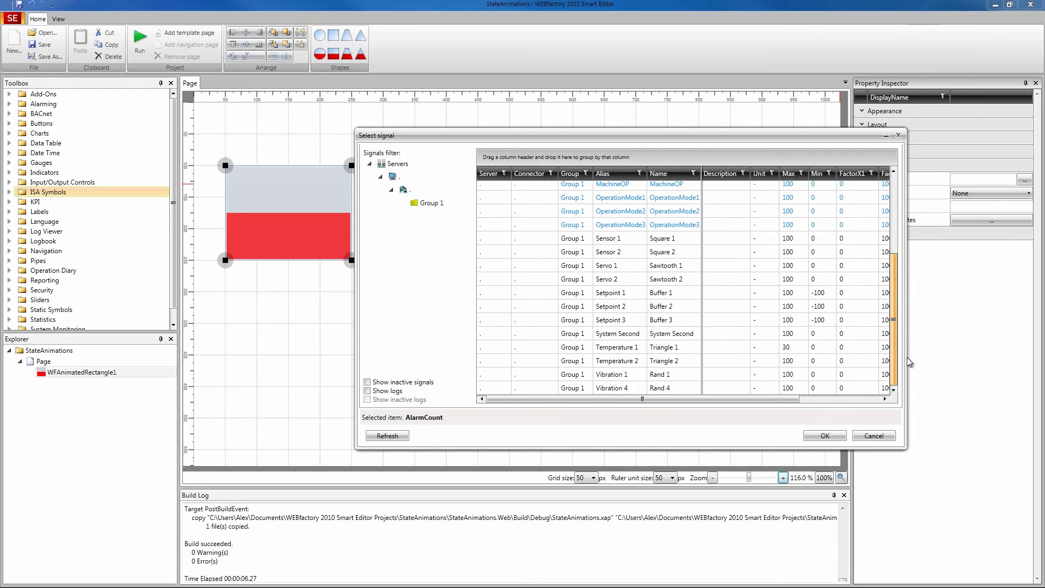
pyautogui.click(626, 306)
pyautogui.click(830, 435)
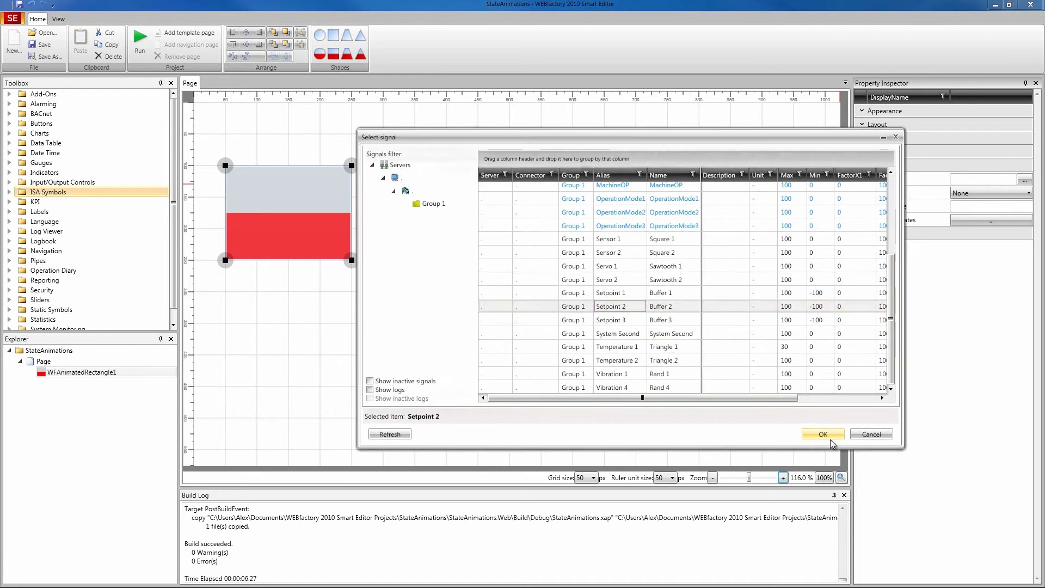
# Set State 1's background to AliceBlue and its animated fill to Crimson
pyautogui.click(521, 174)
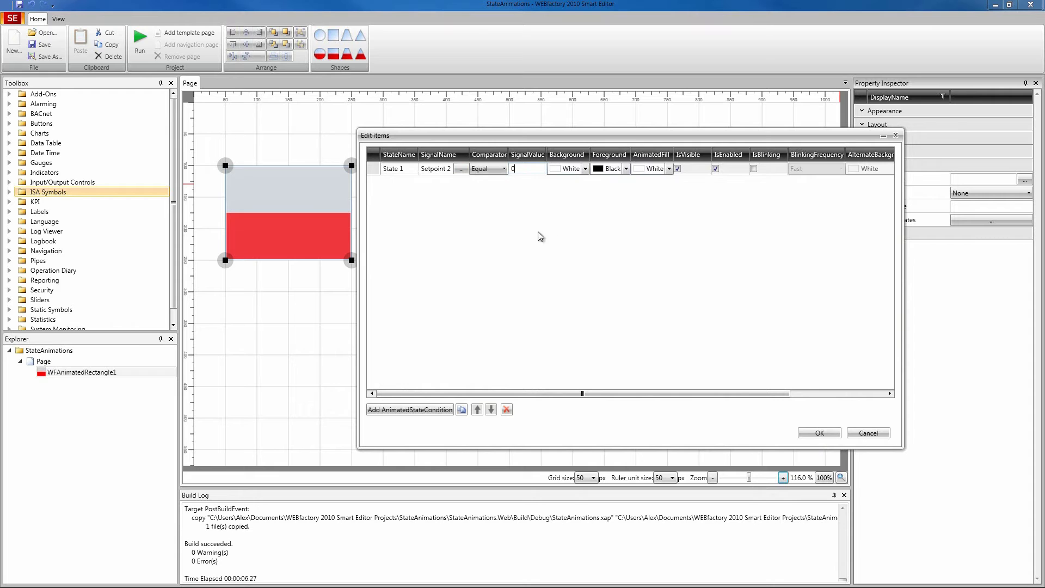
pyautogui.moveTo(532, 394); pyautogui.dragTo(569, 394)
pyautogui.click(539, 169)
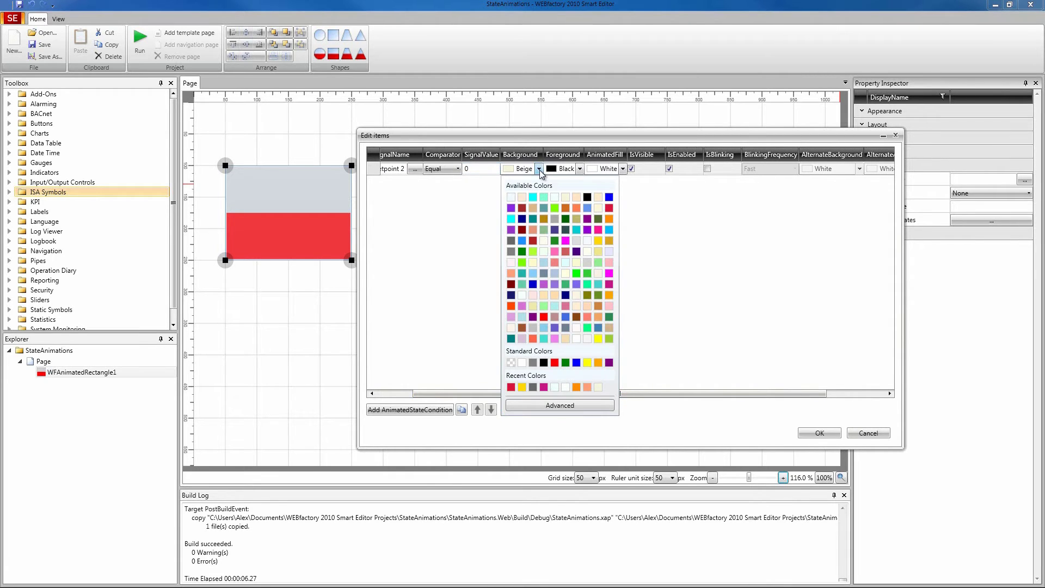
pyautogui.click(512, 202)
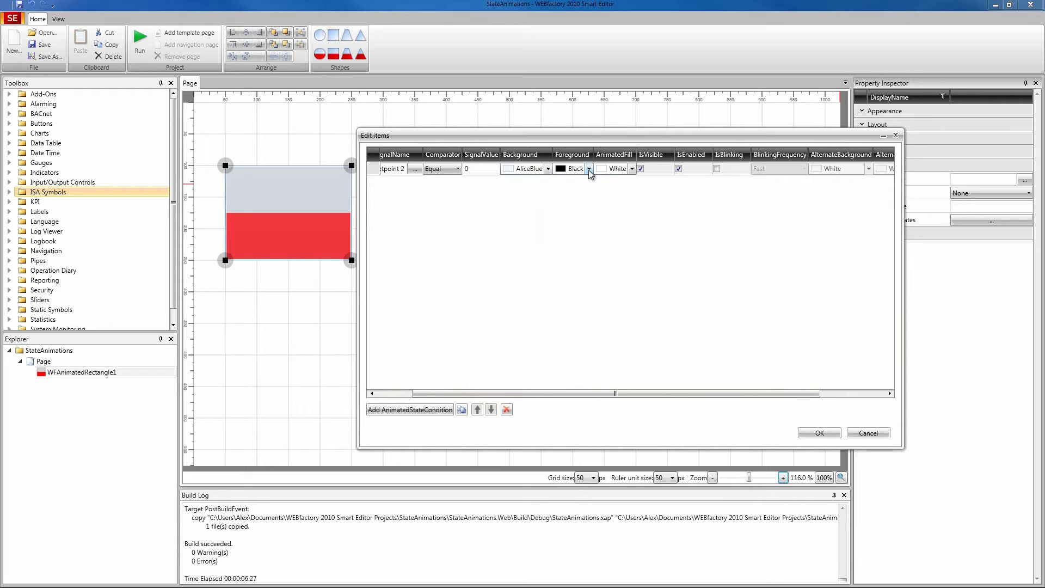
pyautogui.click(632, 169)
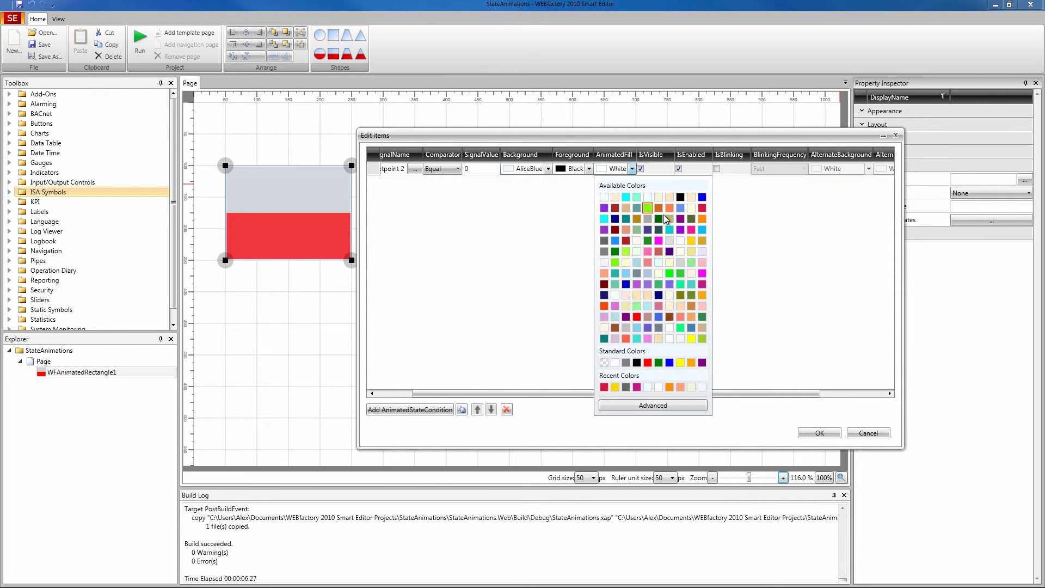
pyautogui.click(702, 207)
# Add a second animated state condition and name it State 2
pyautogui.moveTo(694, 394); pyautogui.dragTo(534, 402)
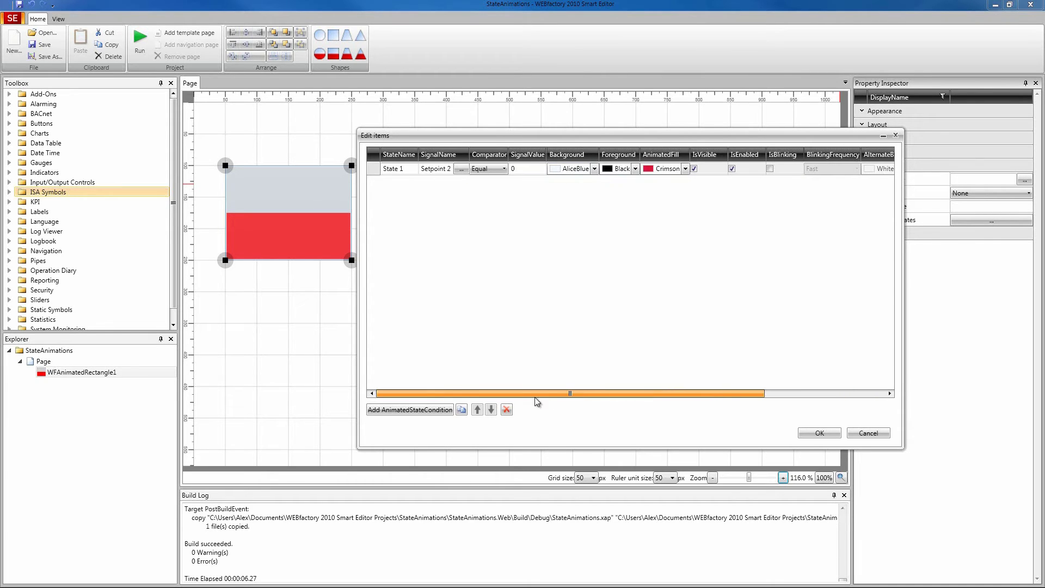
pyautogui.click(410, 410)
pyautogui.click(405, 186)
pyautogui.write('State 2')
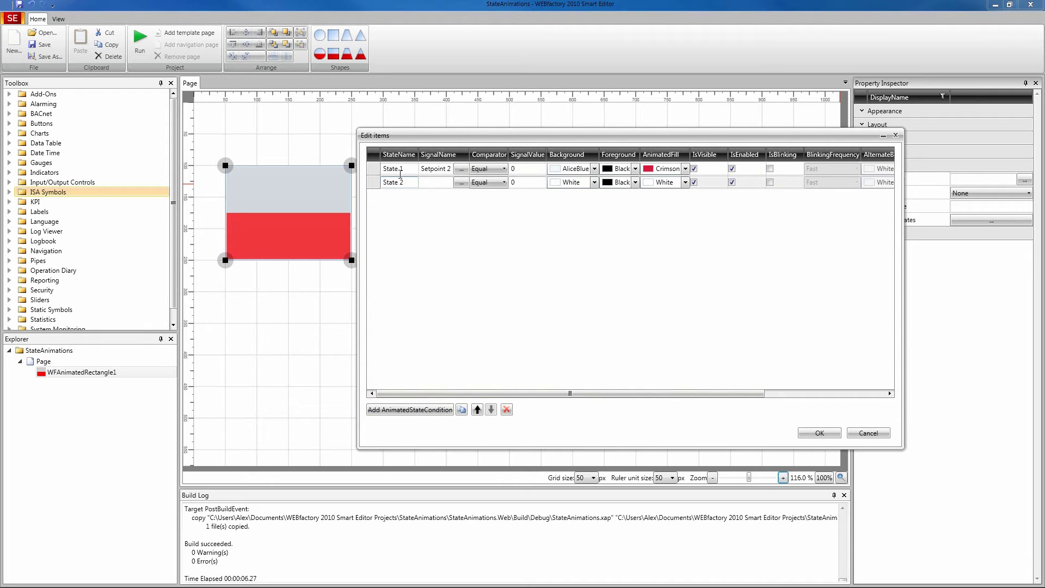
# Assign the signal Setpoint 2 to State 2 and set its signal value to 50
pyautogui.click(441, 185)
pyautogui.click(423, 169)
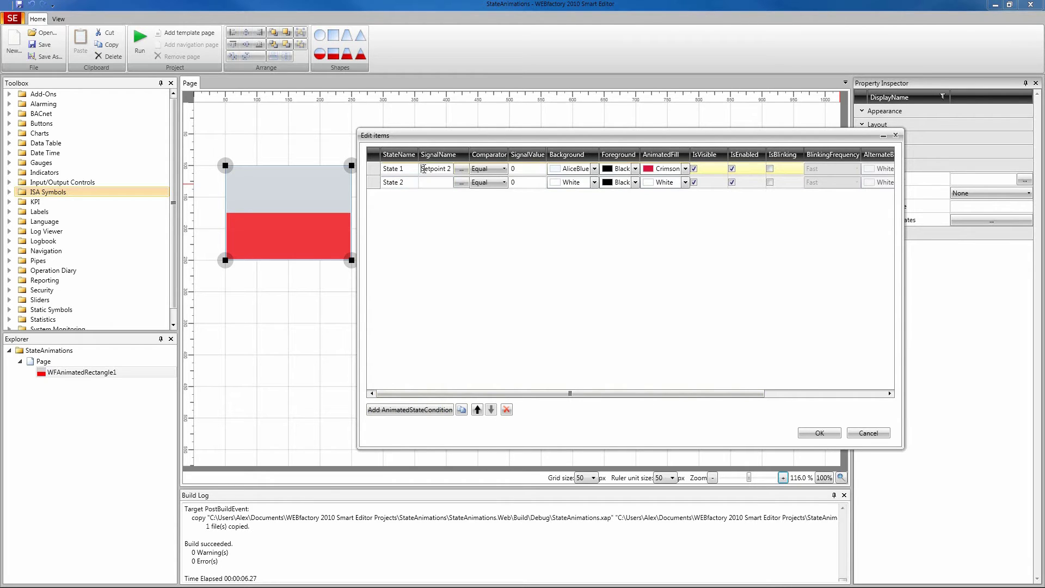
pyautogui.hotkey('ctrl', 'c')
pyautogui.click(435, 181)
pyautogui.hotkey('ctrl', 'v')
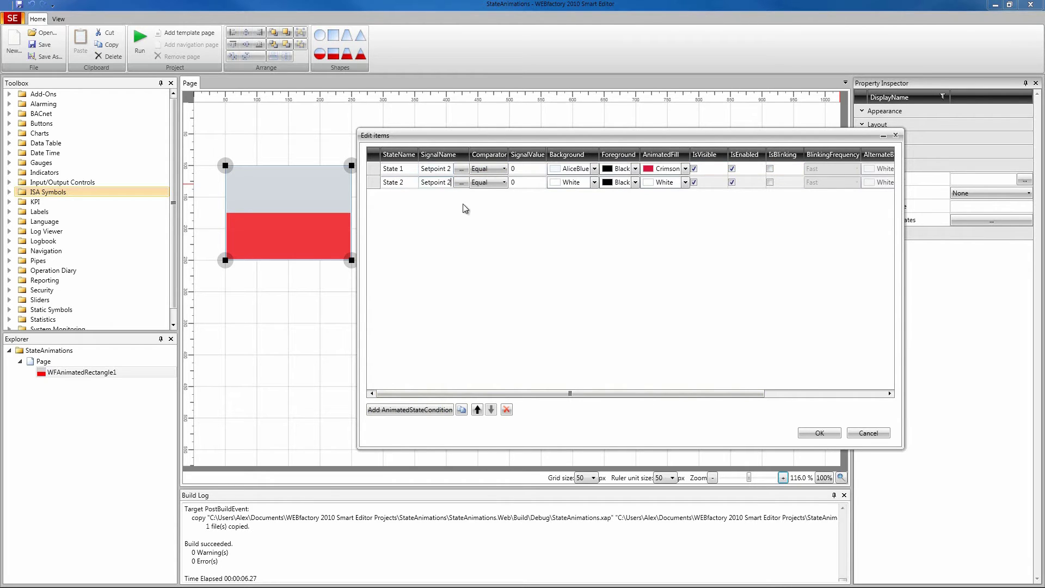
pyautogui.click(512, 183)
pyautogui.doubleClick(511, 183)
pyautogui.write('50')
# Set State 2's background to Gold, its foreground to Black and its animated fill to GreenYellow
pyautogui.click(595, 183)
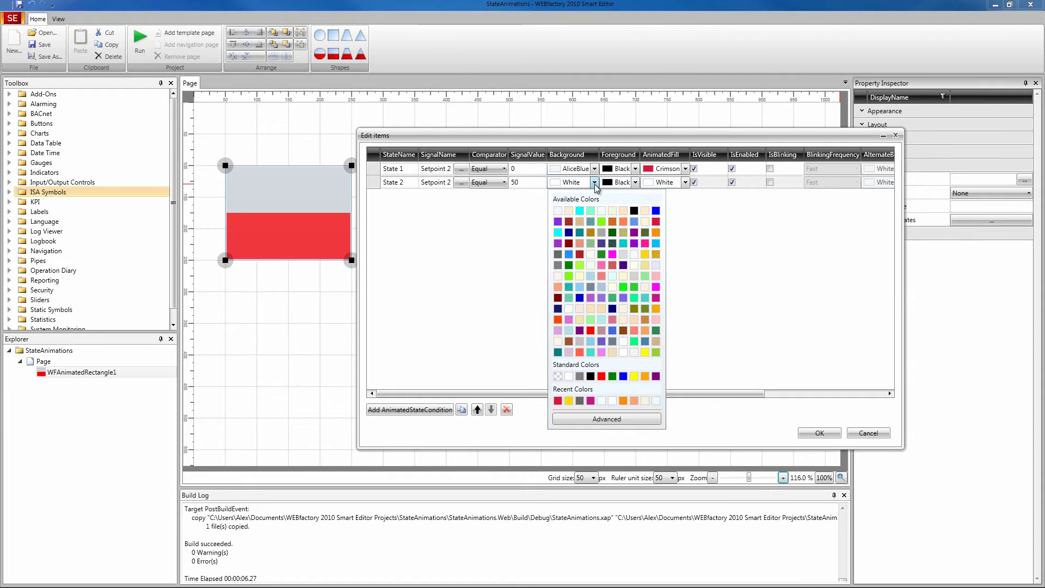
pyautogui.click(645, 256)
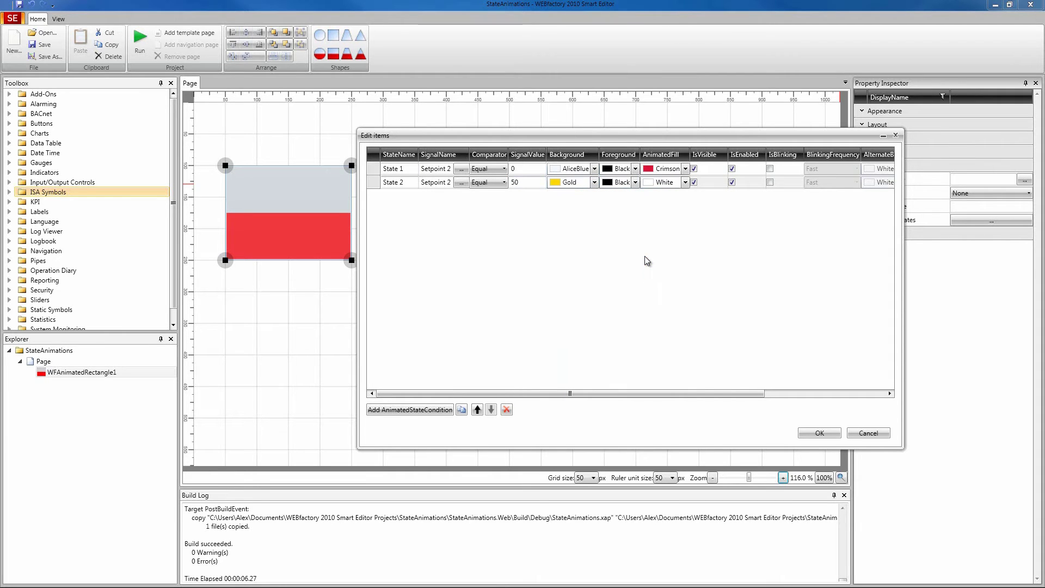
pyautogui.click(636, 182)
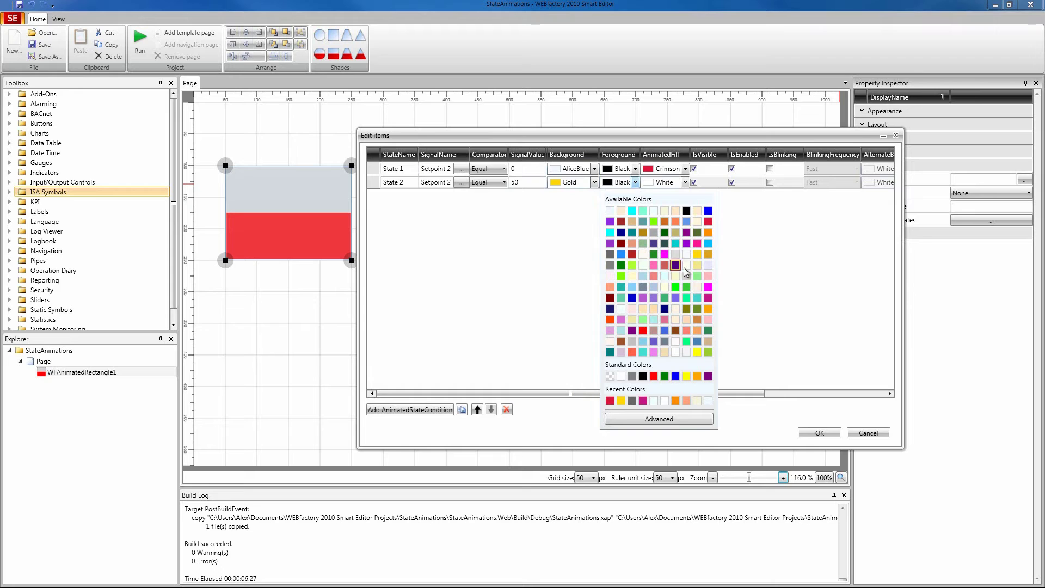
pyautogui.click(643, 376)
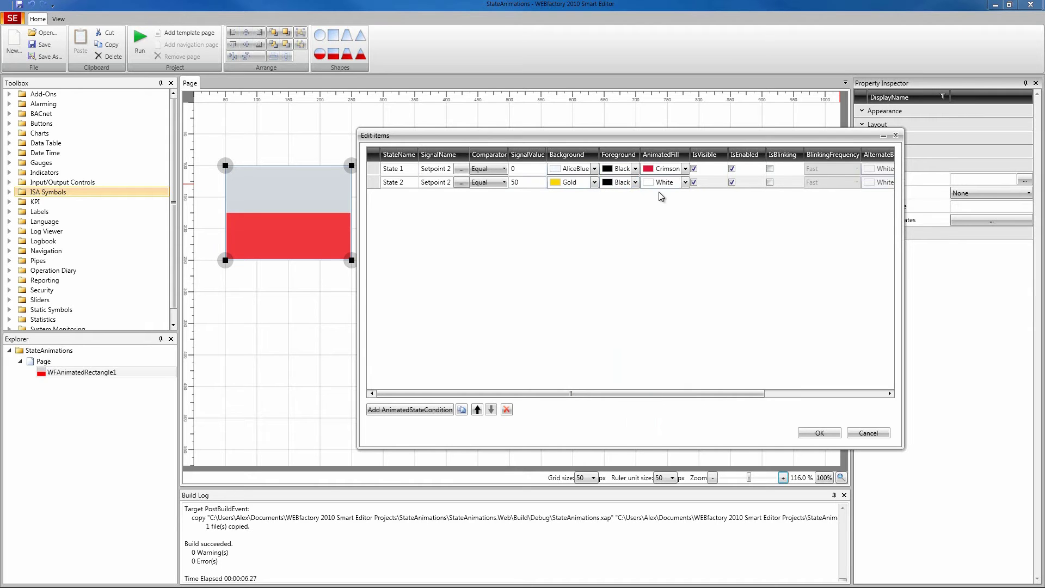
pyautogui.click(685, 183)
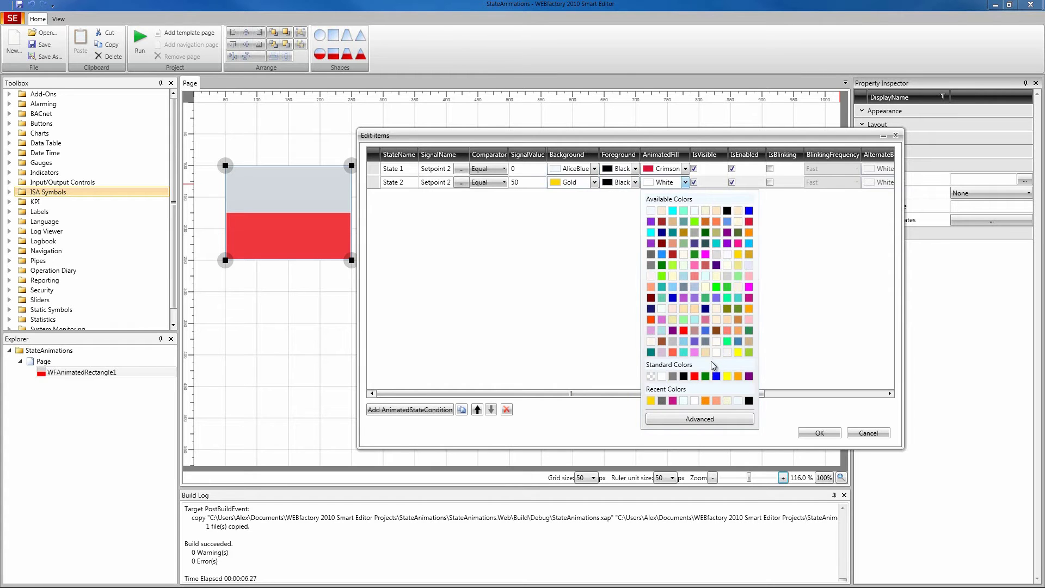
pyautogui.click(673, 266)
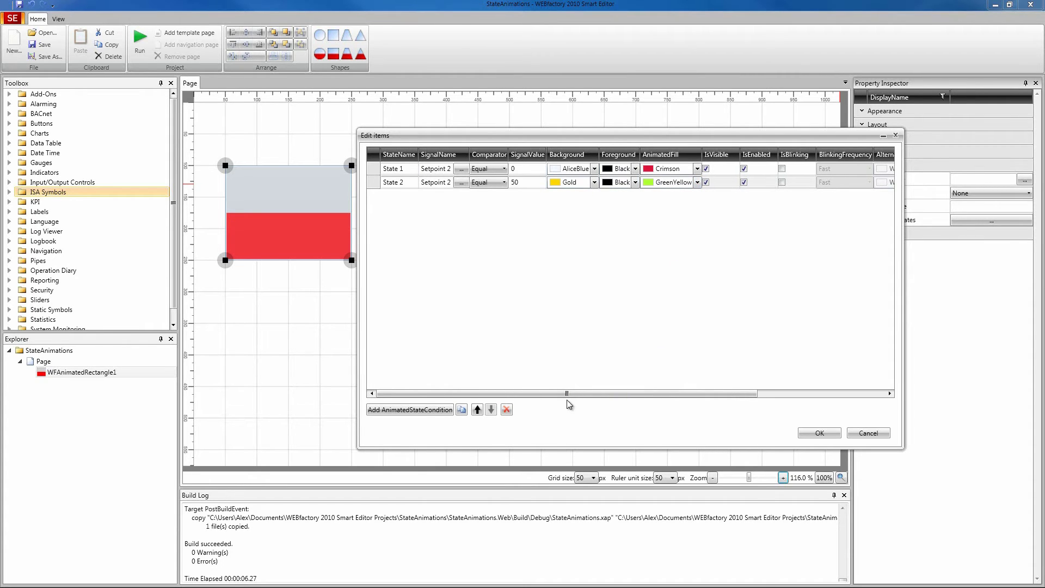
# Add a third animated state condition and name it State 3
pyautogui.moveTo(568, 393); pyautogui.dragTo(452, 397)
pyautogui.click(423, 410)
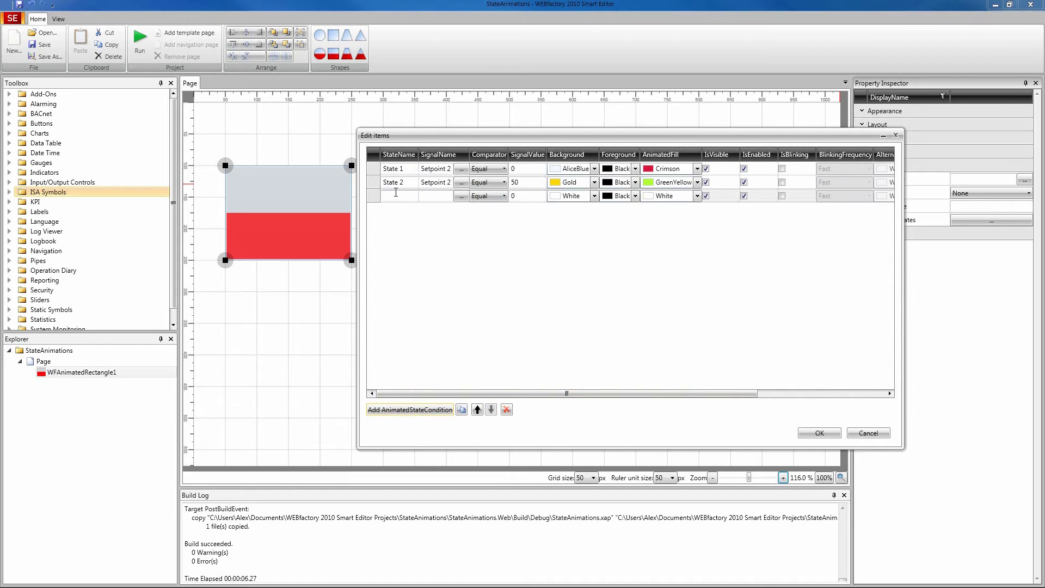
pyautogui.write('State 3')
# Assign the signal Setpoint 2 to State 3 and set its signal value to 99
pyautogui.press('Tab')
pyautogui.hotkey('ctrl', 'v')
pyautogui.click(520, 197)
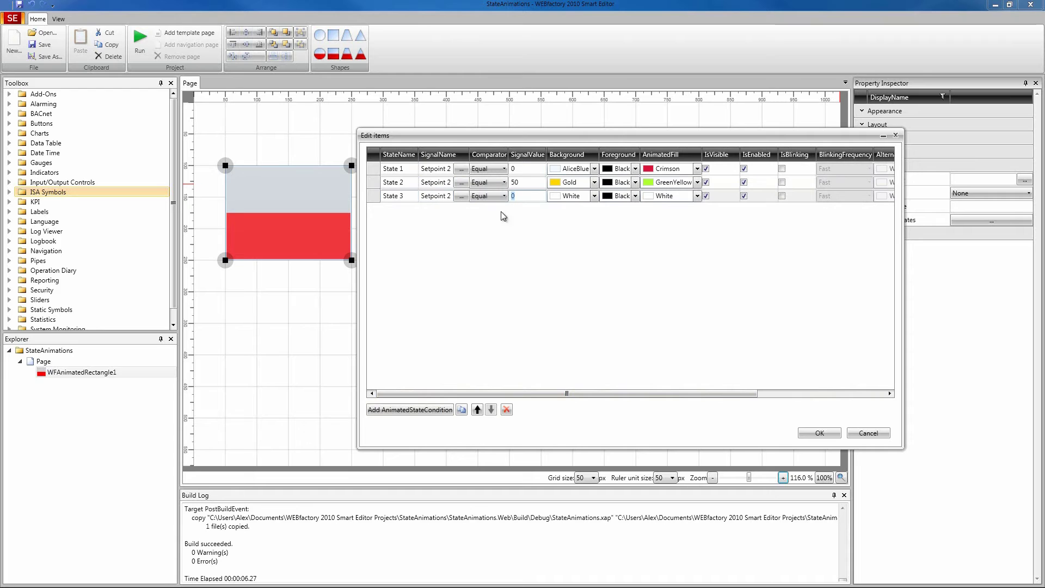
pyautogui.write('99')
# Set State 3's background to DarkCyan, its foreground to Beige and its animated fill to MediumBlue
pyautogui.click(595, 197)
pyautogui.click(596, 197)
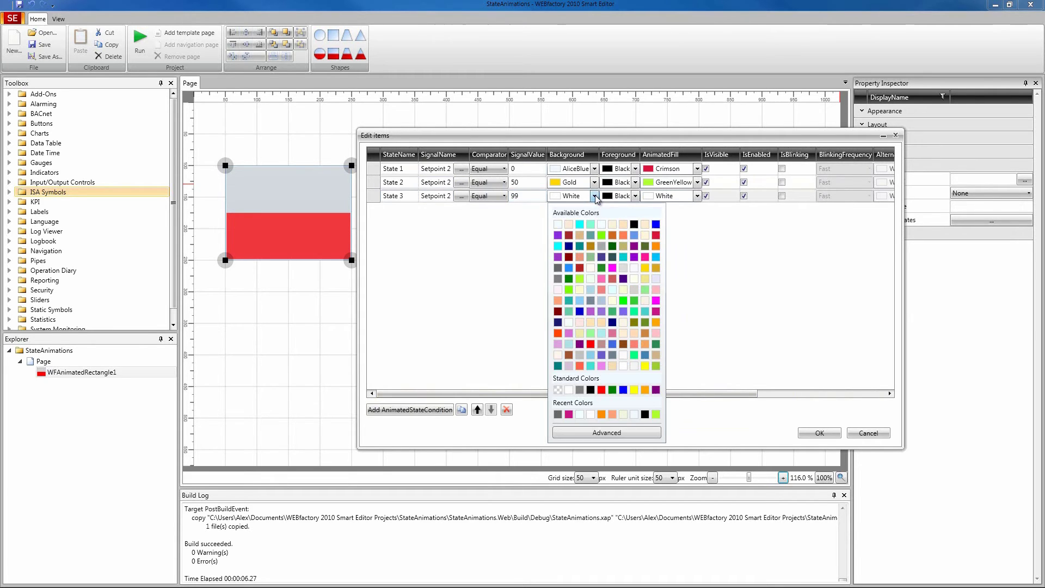
pyautogui.click(579, 247)
pyautogui.click(637, 197)
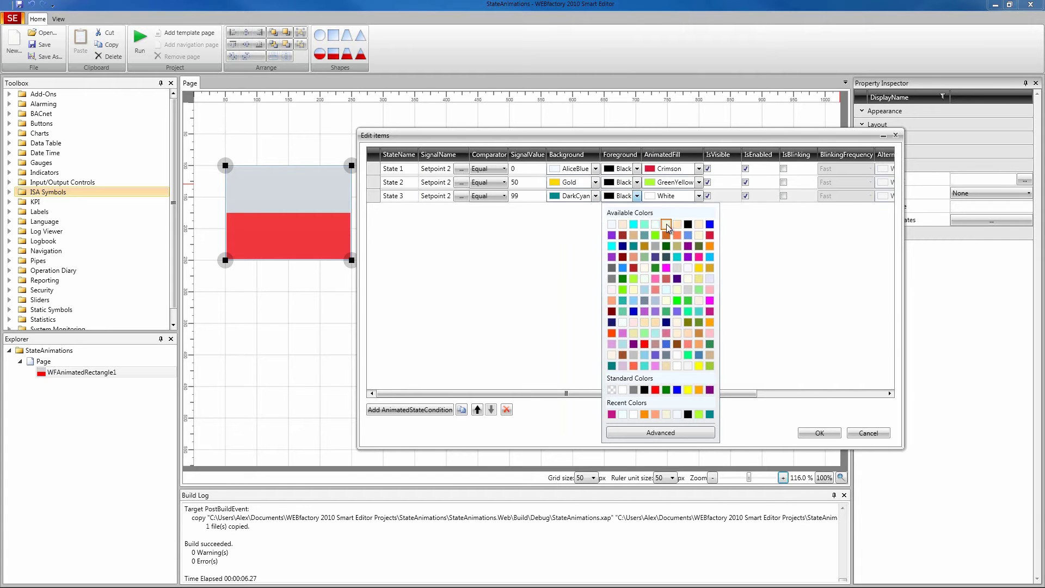
pyautogui.click(666, 225)
pyautogui.click(700, 196)
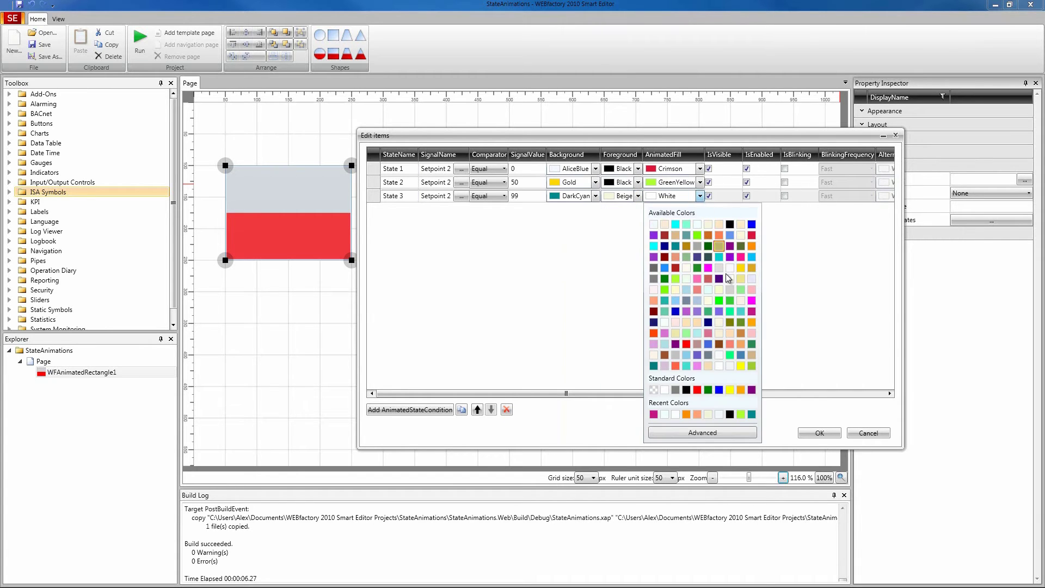
pyautogui.click(677, 314)
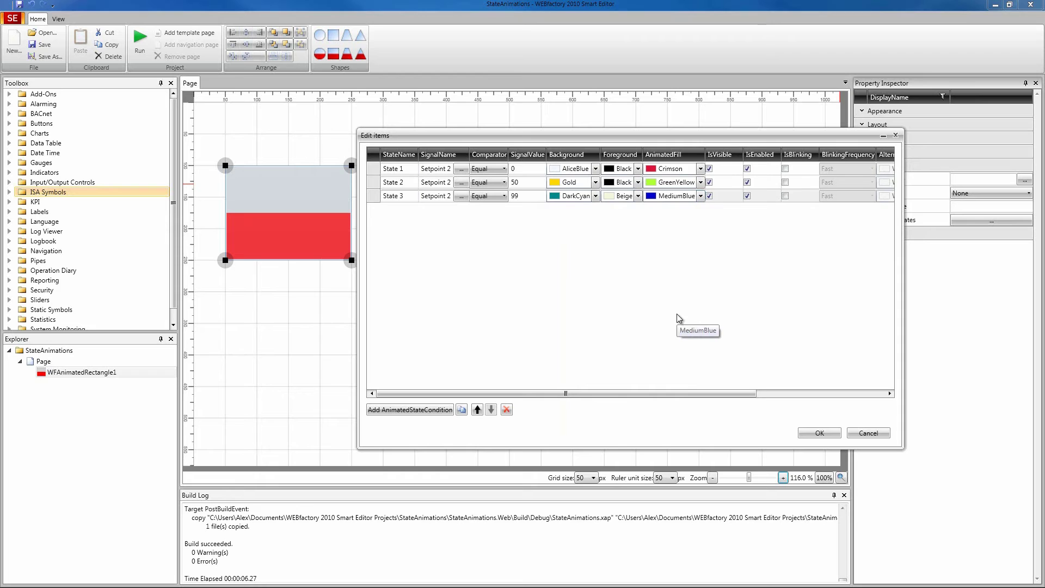
# Make State 3 blink with alternate background CornflowerBlue, alternate animated fill Fuchsia and alternate foreground Aquamarine, and accept the state conditions
pyautogui.moveTo(620, 393); pyautogui.dragTo(773, 391)
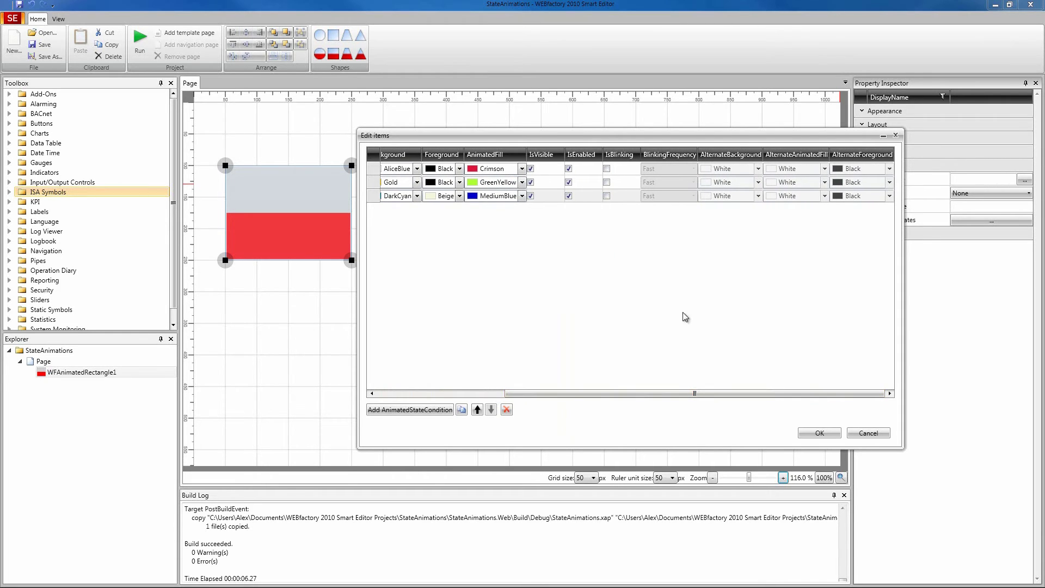
pyautogui.click(606, 196)
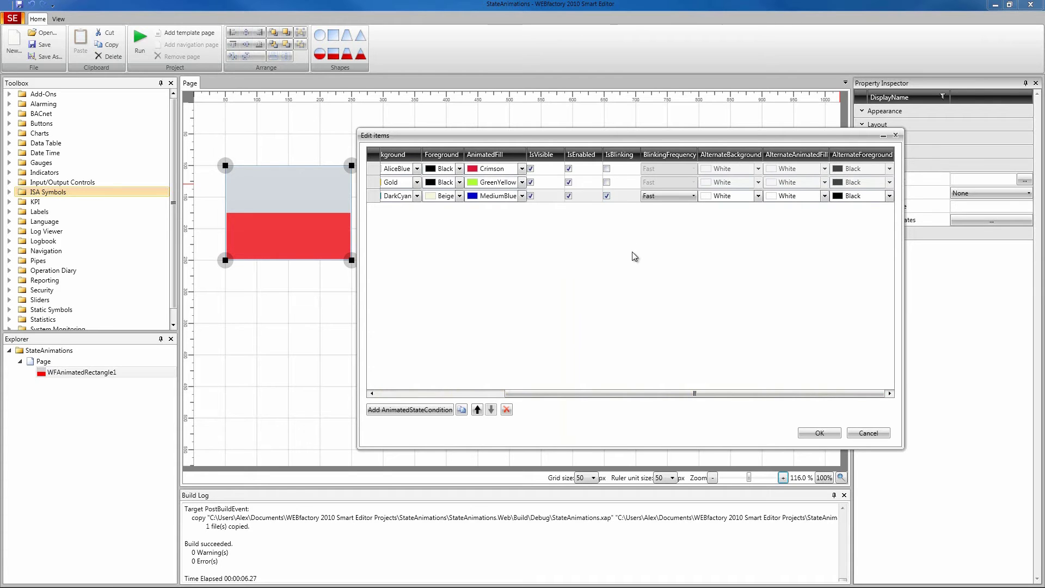
pyautogui.click(757, 197)
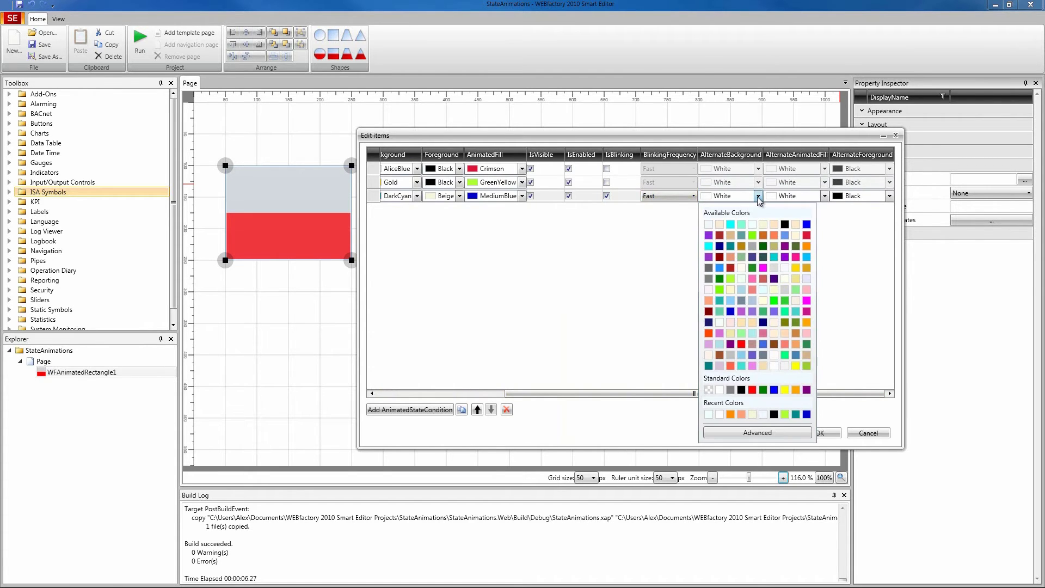
pyautogui.click(785, 235)
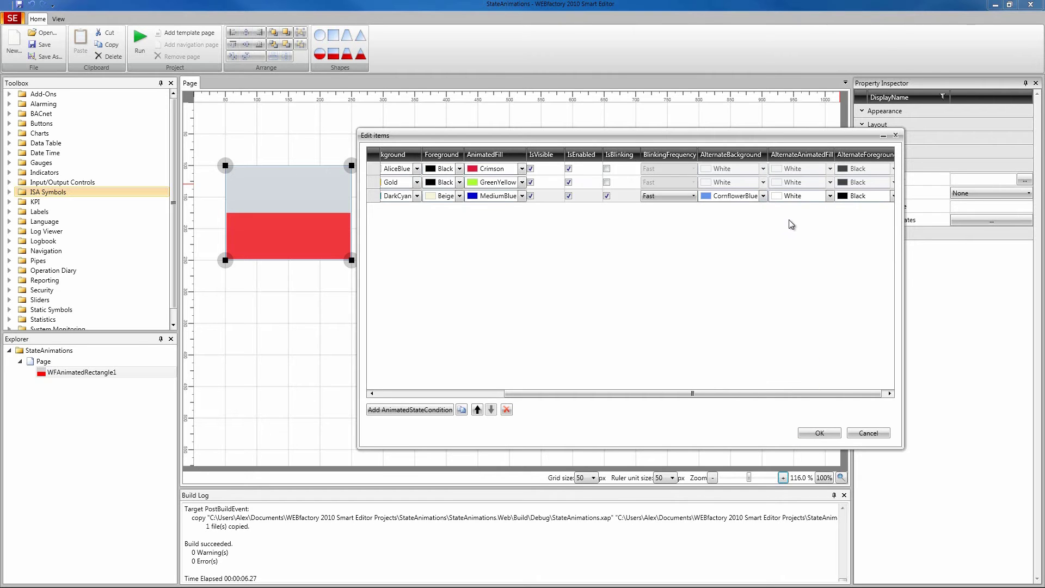
pyautogui.click(810, 199)
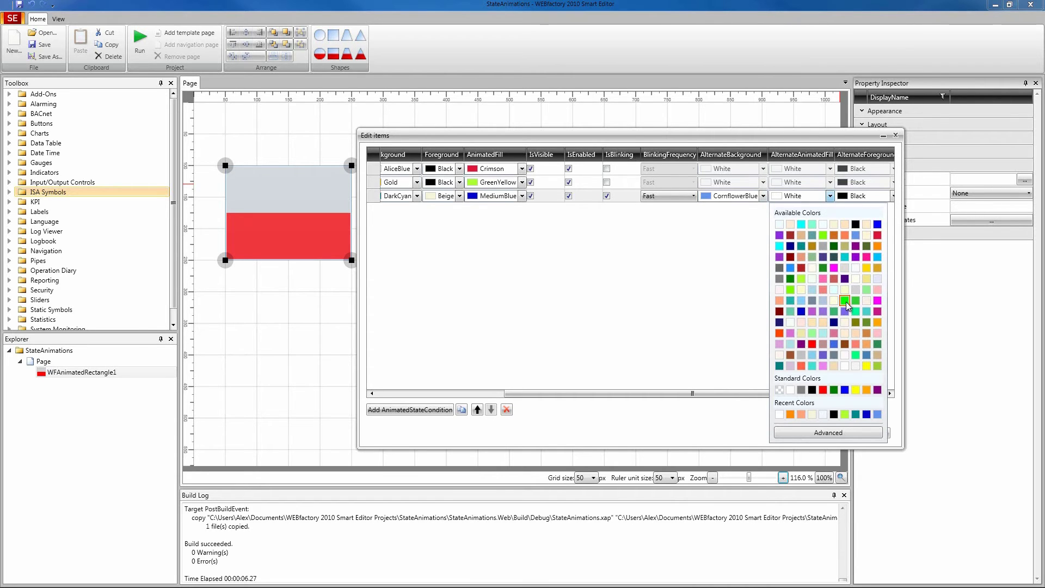
pyautogui.click(877, 300)
pyautogui.click(862, 198)
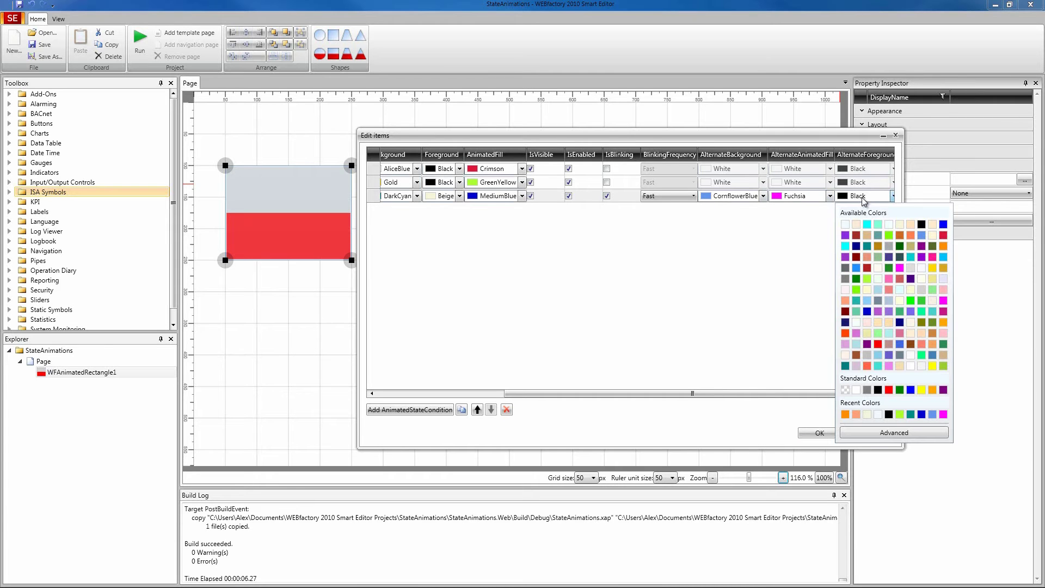
pyautogui.click(878, 224)
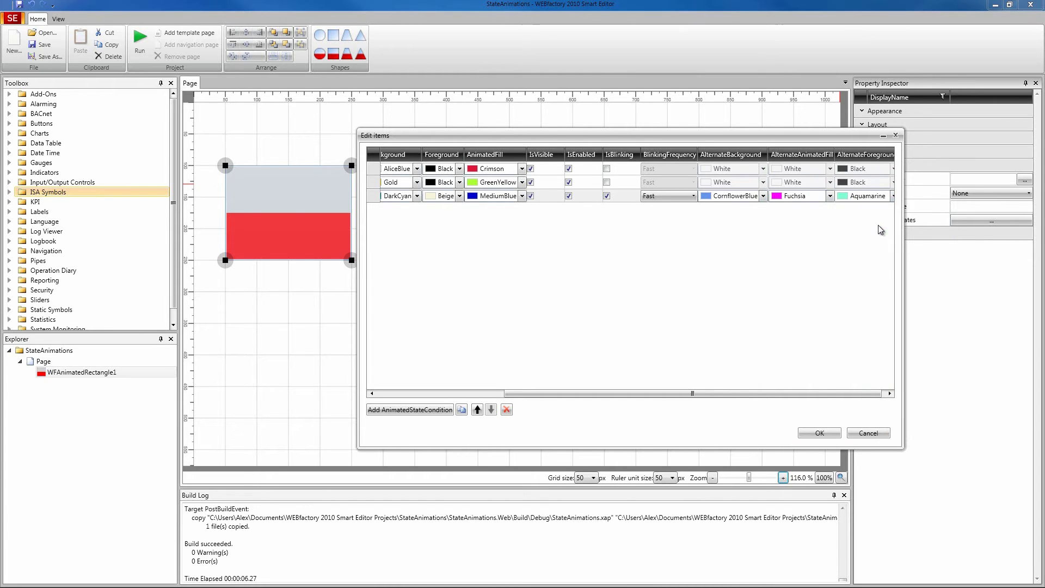
pyautogui.click(826, 432)
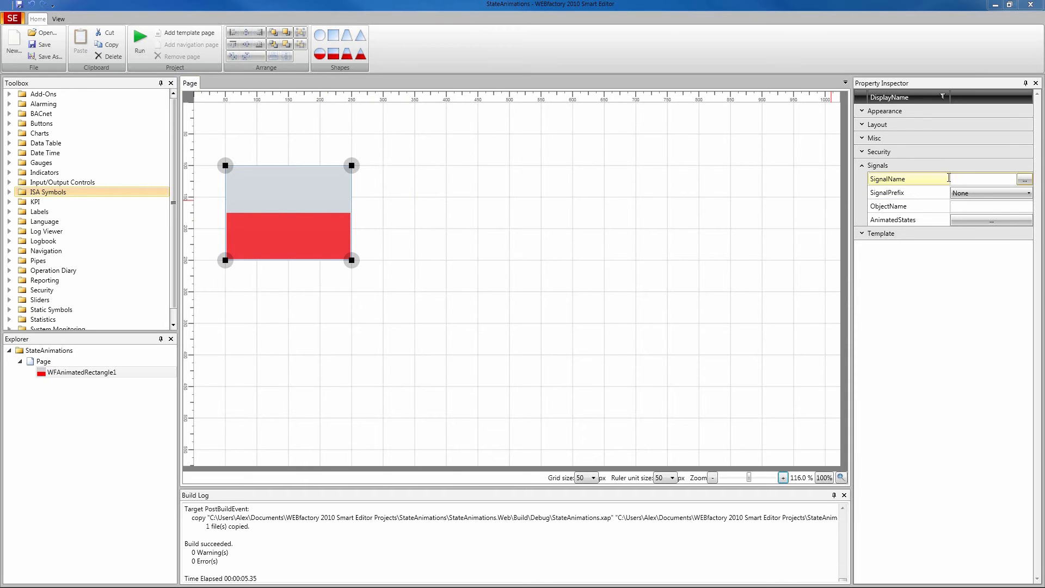
# Assign the server signal Setpoint 1 as the animated rectangle's own signal name
pyautogui.click(1025, 181)
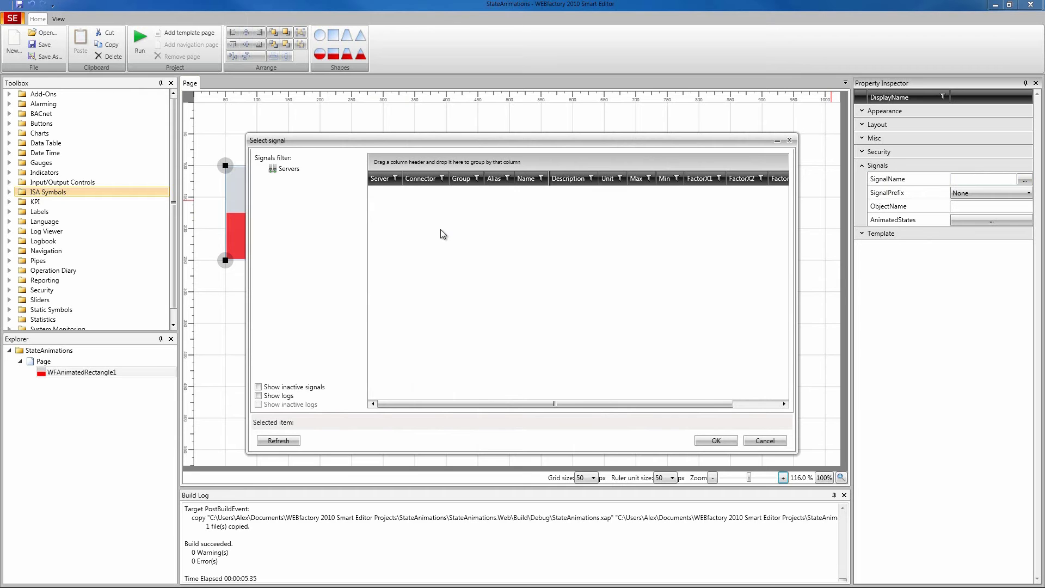
pyautogui.click(547, 357)
pyautogui.scroll(-3, 547, 360)
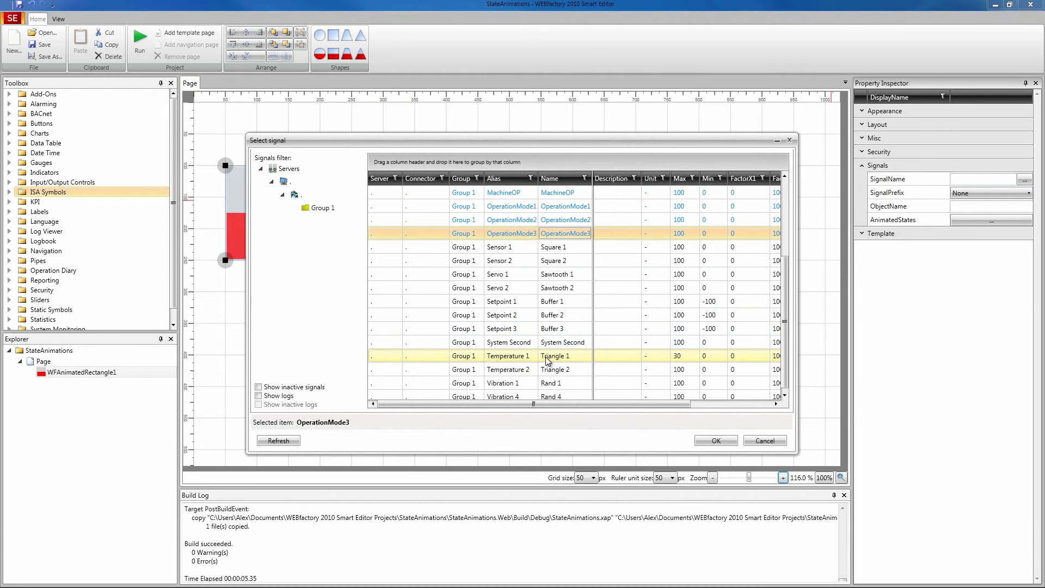
pyautogui.scroll(-1, 561, 362)
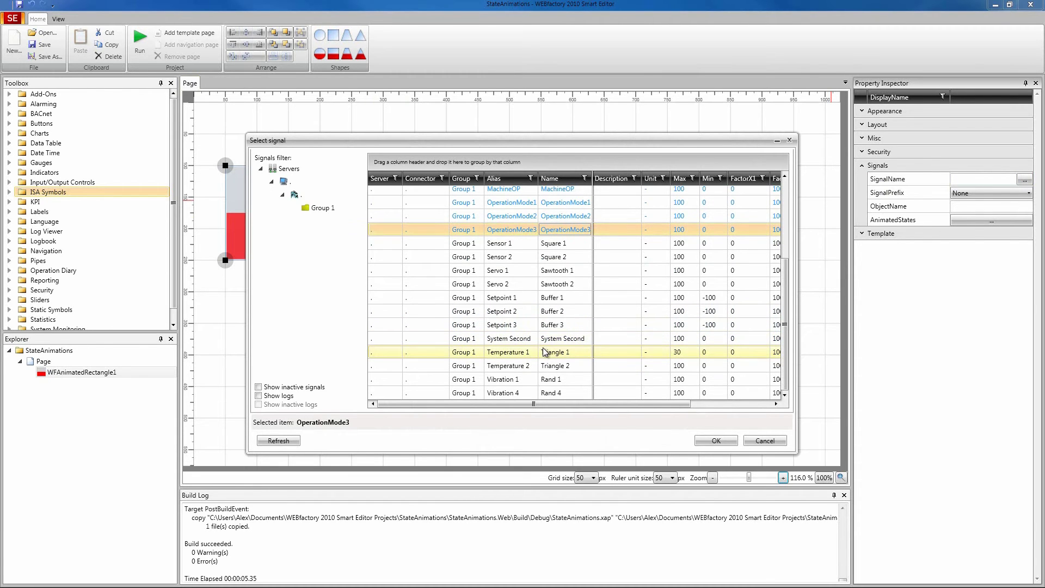
pyautogui.click(555, 298)
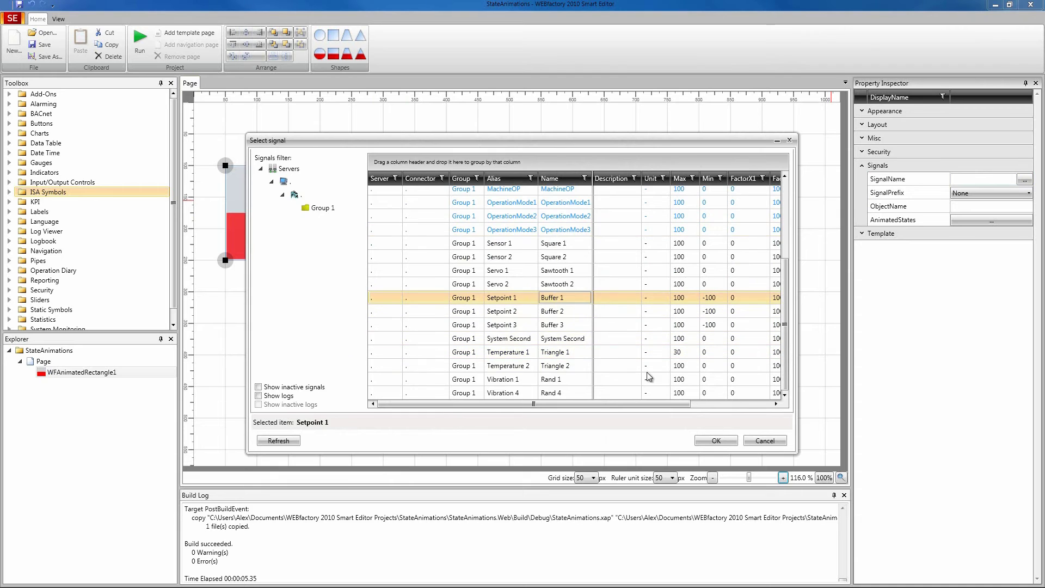
pyautogui.click(716, 439)
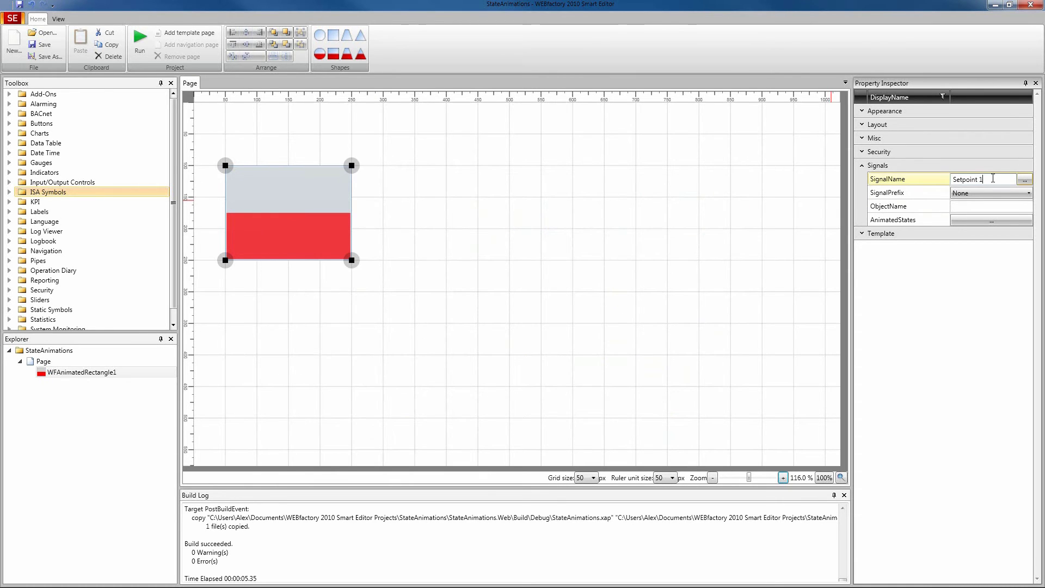
# Run the project and import the signal Setpoint 1 from the server into WEBfactory 2010 Test Center
pyautogui.click(139, 38)
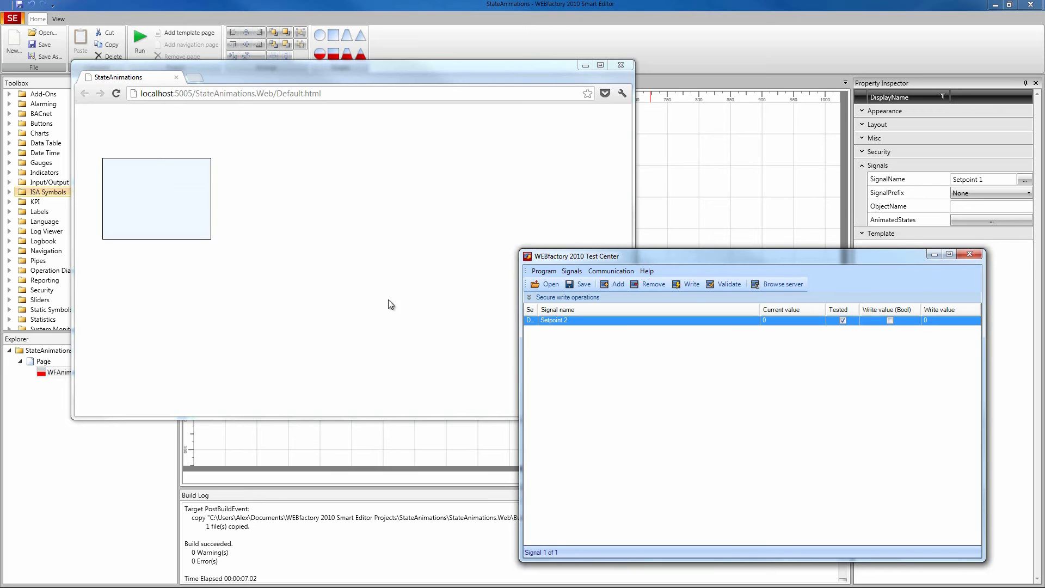
pyautogui.click(781, 285)
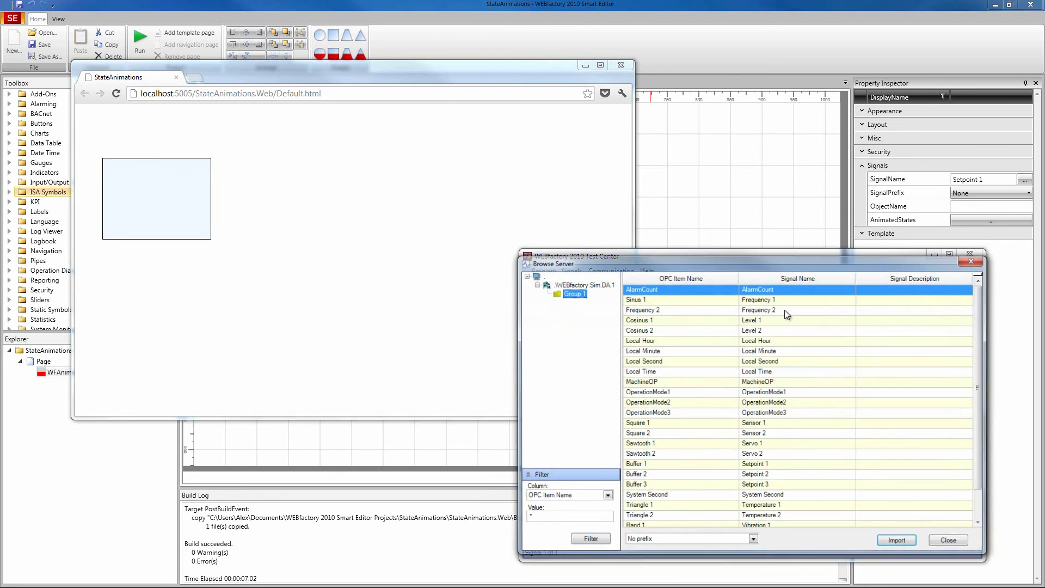
pyautogui.click(767, 465)
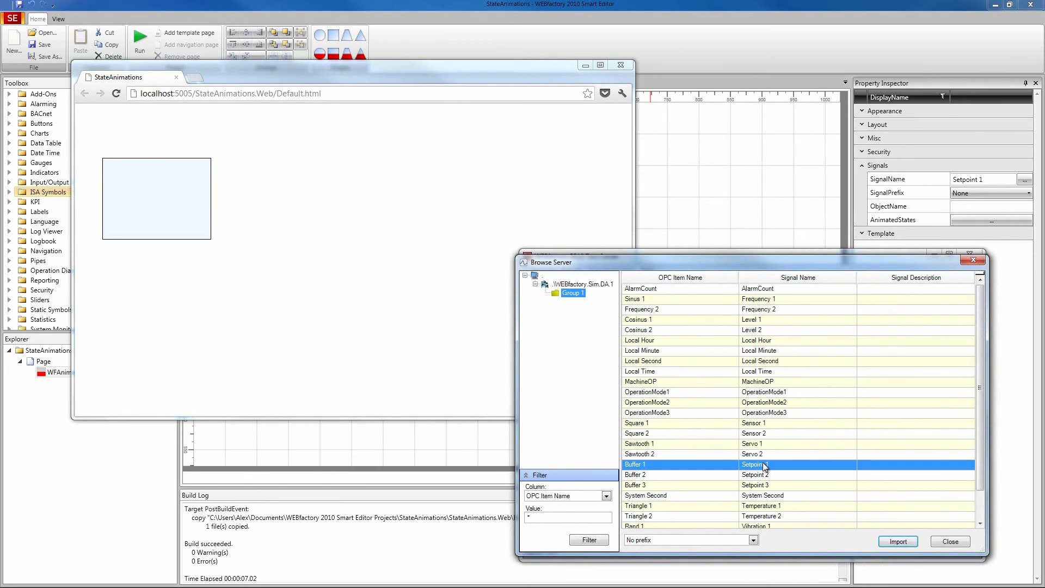
pyautogui.click(898, 542)
pyautogui.click(949, 542)
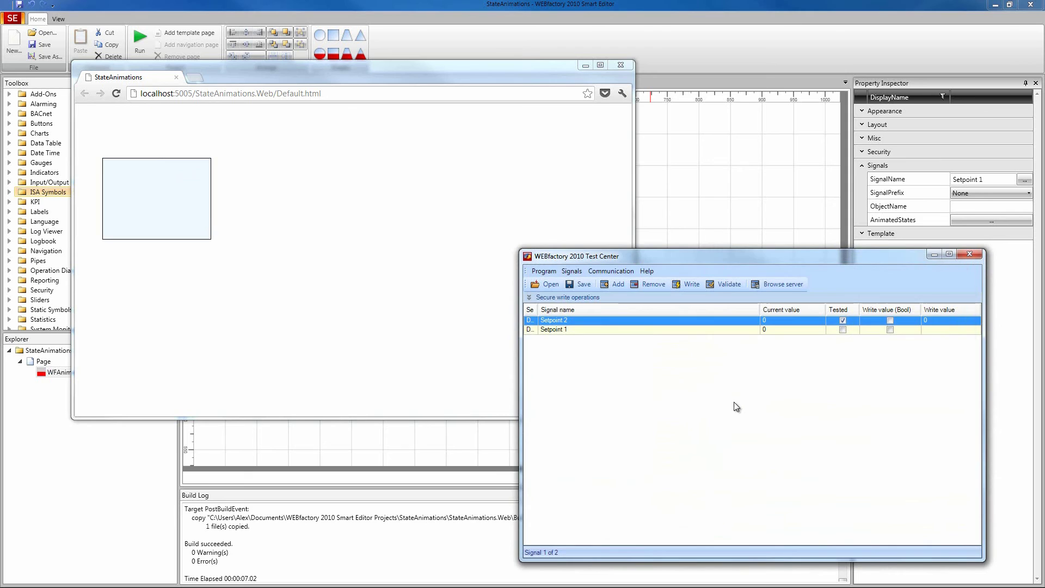
# Write the value 63 to the signal Setpoint 1 to test the rectangle's fill level
pyautogui.click(635, 331)
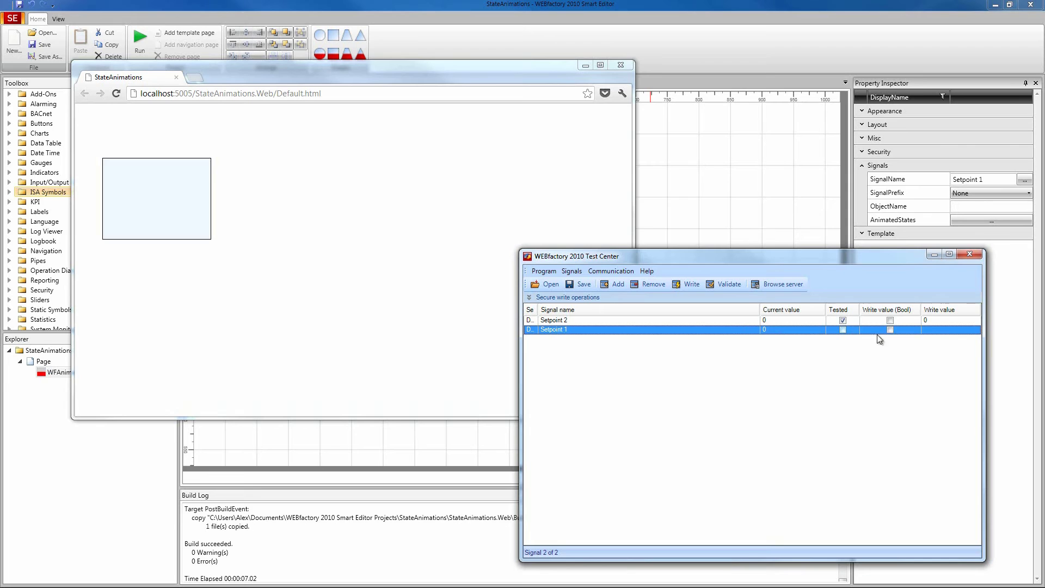
pyautogui.click(933, 329)
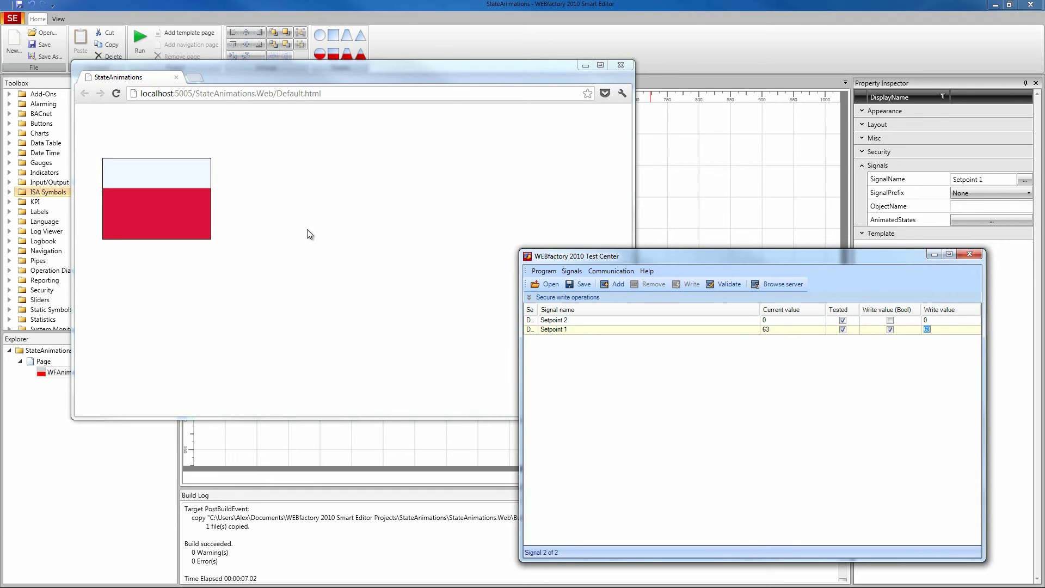
pyautogui.press('Return')
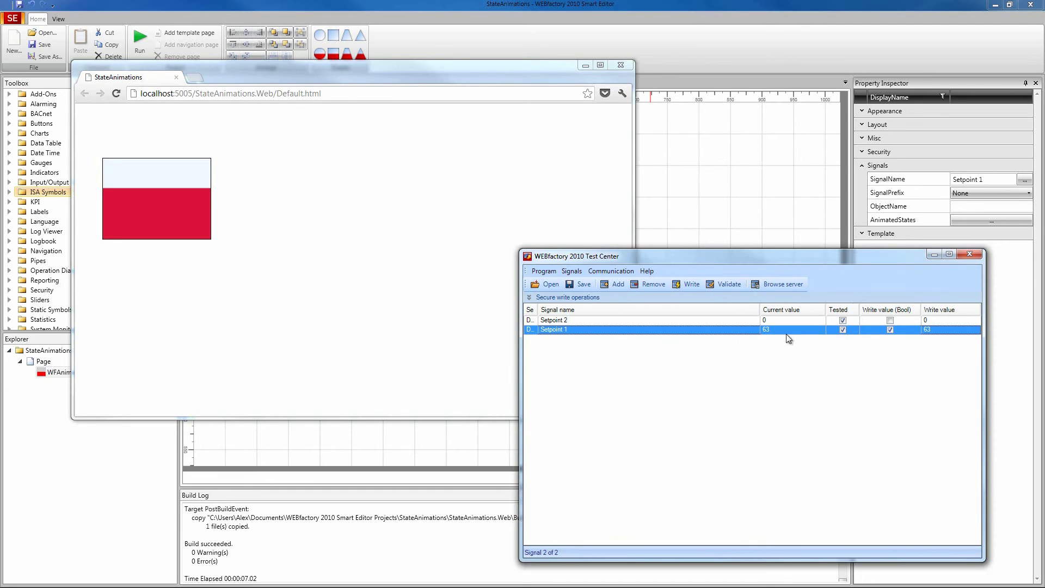
# Write the value 1 to the signal Setpoint 2 to test the animated rectangle's second state
pyautogui.click(614, 321)
pyautogui.click(928, 321)
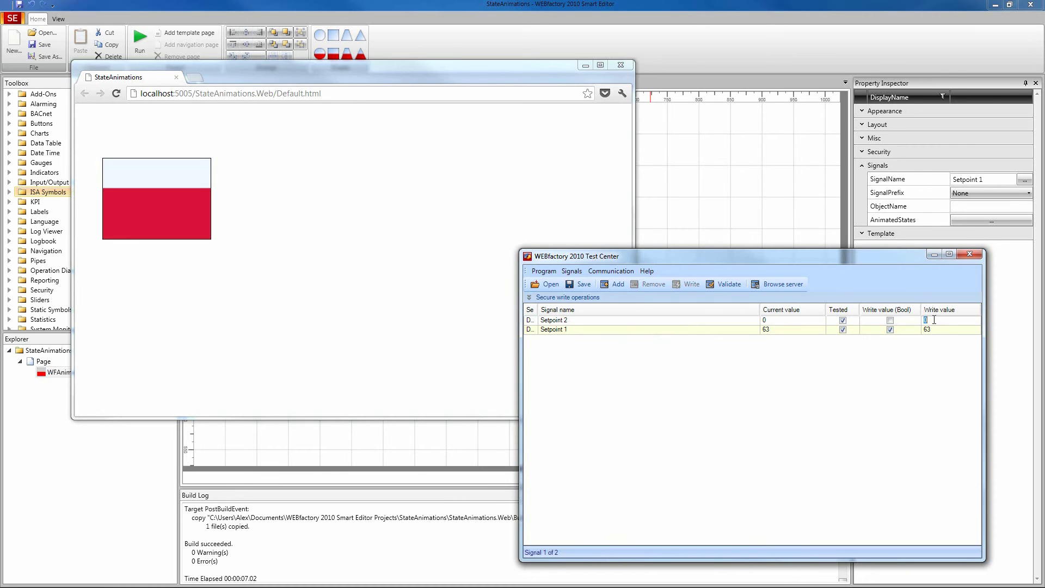
pyautogui.write('1')
pyautogui.press('Return')
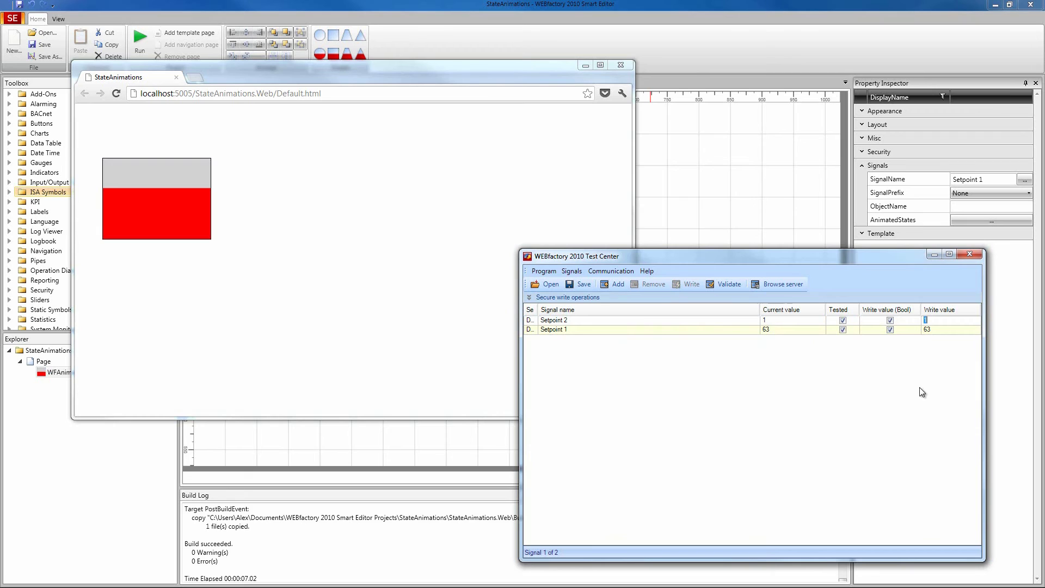
# Write the value 50 to the signal Setpoint 2 to test the animated rectangle's blinking state
pyautogui.click(935, 321)
pyautogui.doubleClick(935, 321)
pyautogui.write('50')
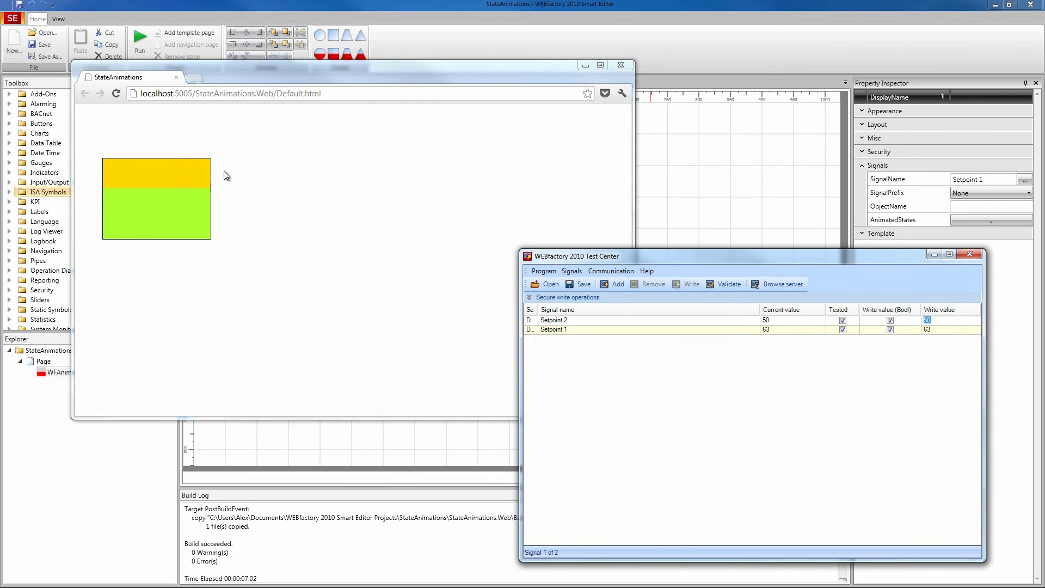
pyautogui.click(939, 321)
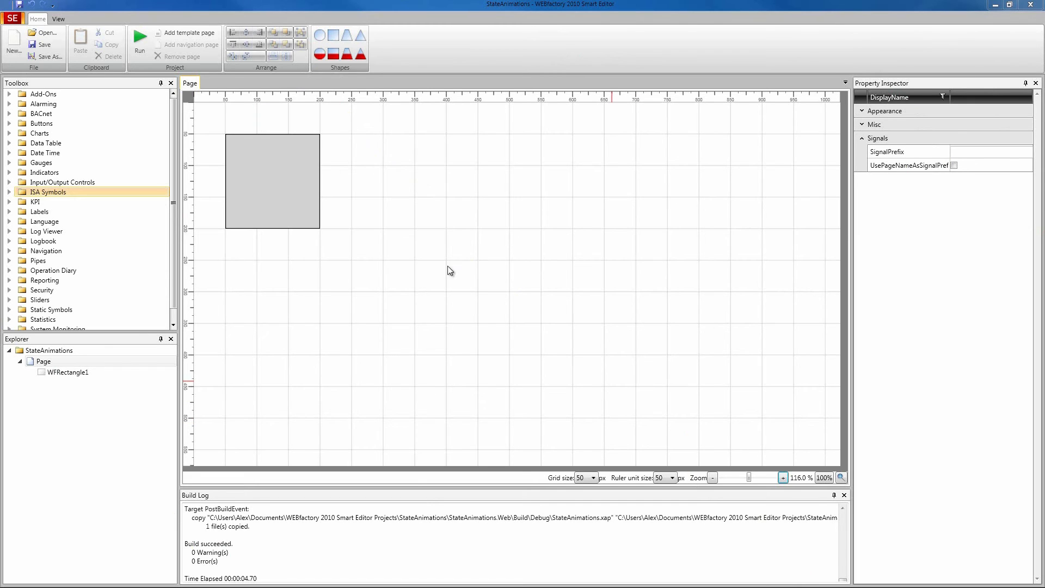
# Review the state conditions of the plain rectangle, including their signals, comparison values, colors and blinking settings, and accept them
pyautogui.click(295, 173)
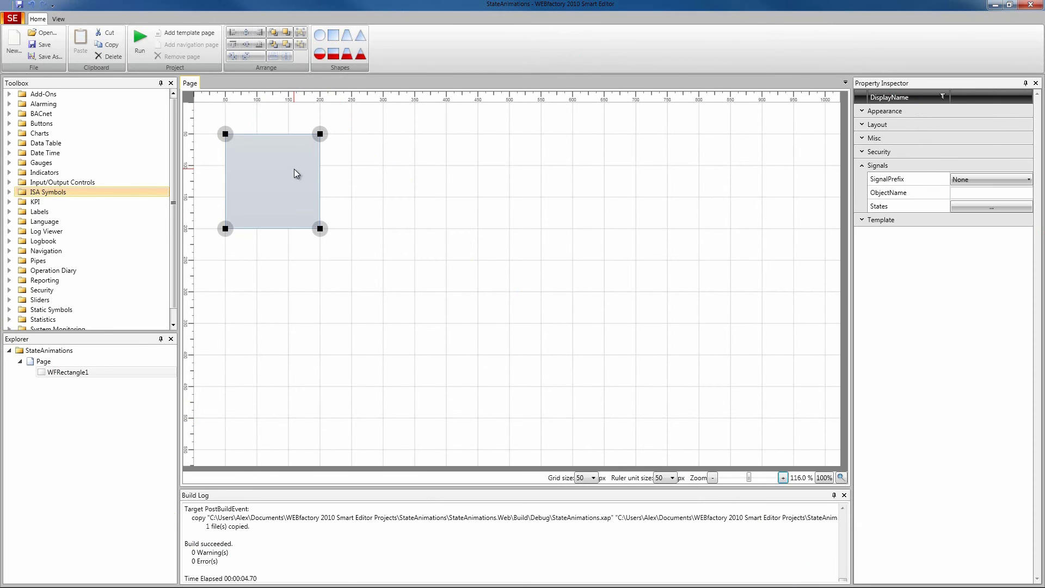
pyautogui.click(957, 208)
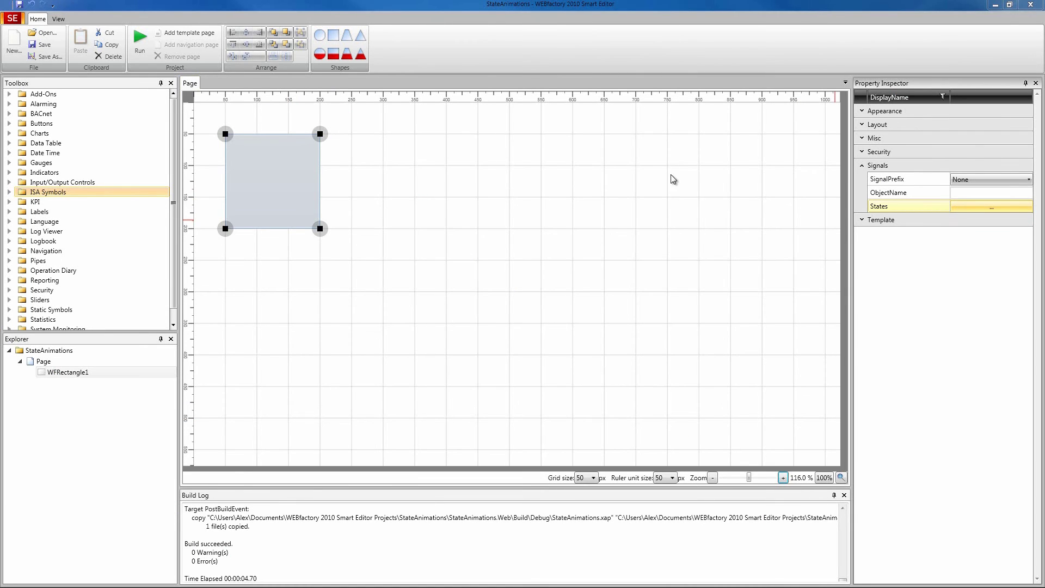
pyautogui.moveTo(734, 353); pyautogui.dragTo(873, 348)
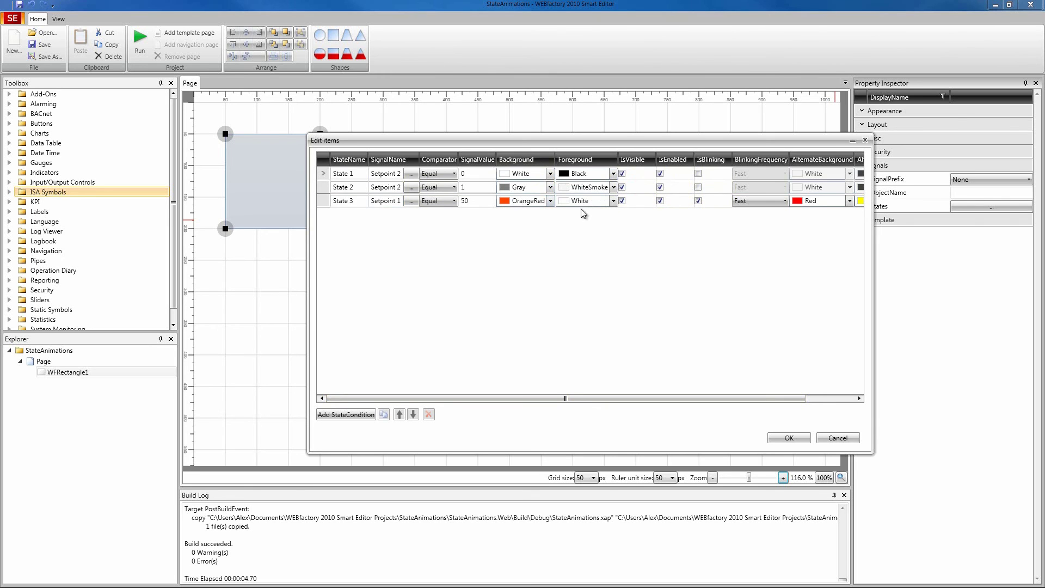
pyautogui.click(839, 398)
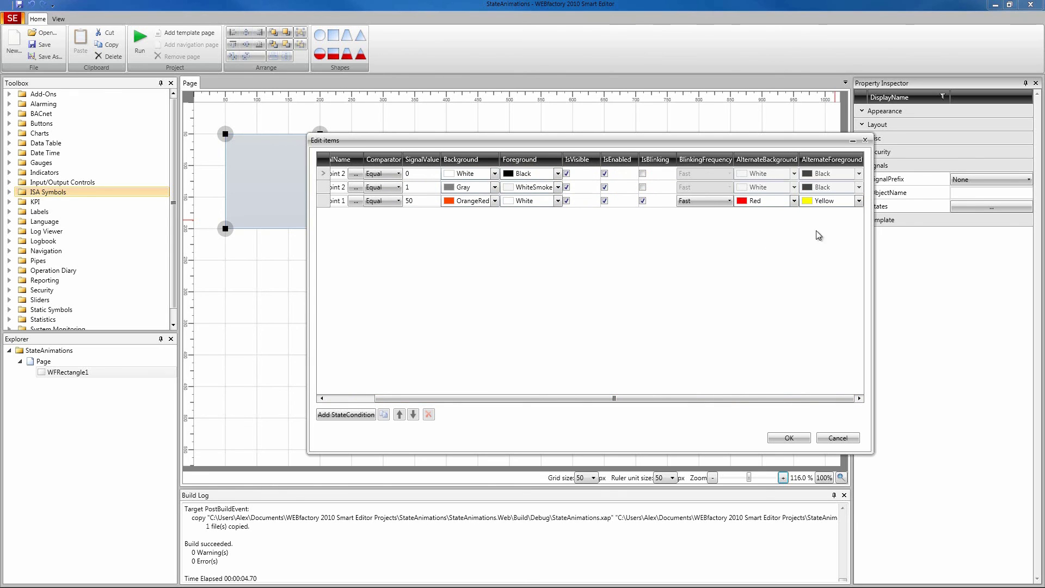
pyautogui.click(798, 440)
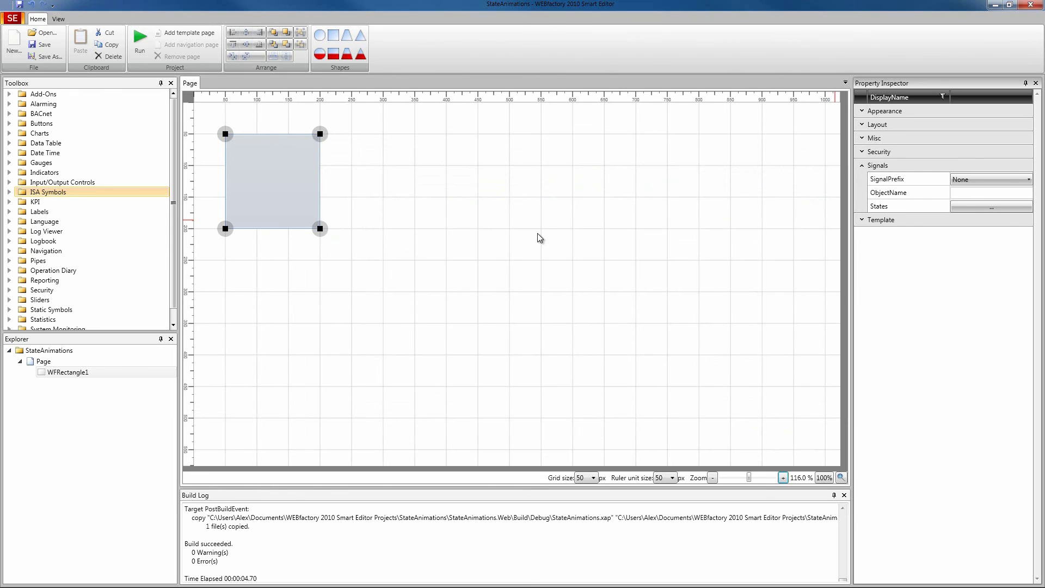
# Run the project and write the value 1 to the signal Setpoint 2 to test the rectangle's State 2
pyautogui.click(517, 230)
pyautogui.click(140, 39)
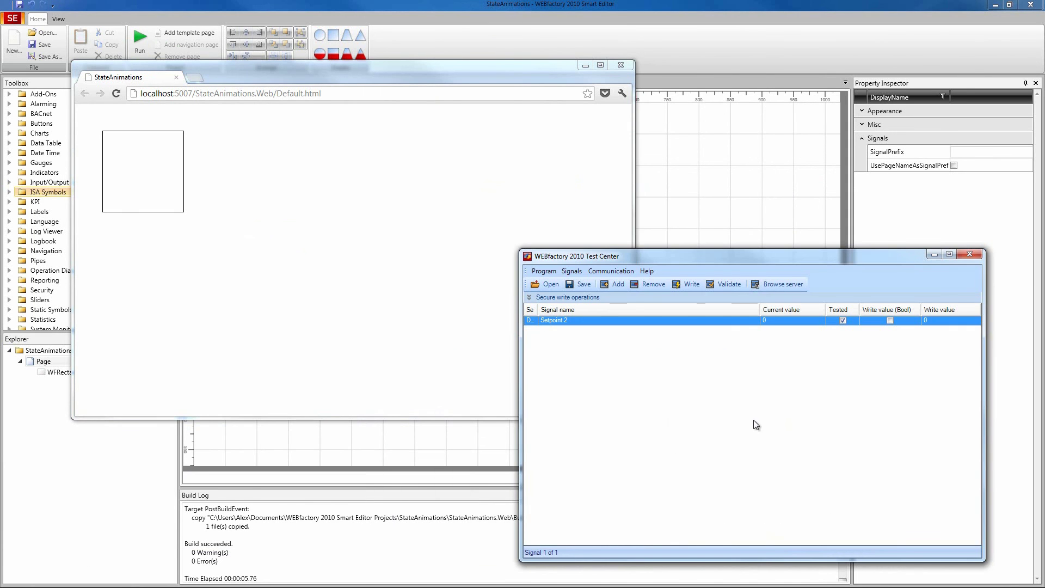
pyautogui.click(938, 325)
pyautogui.click(936, 321)
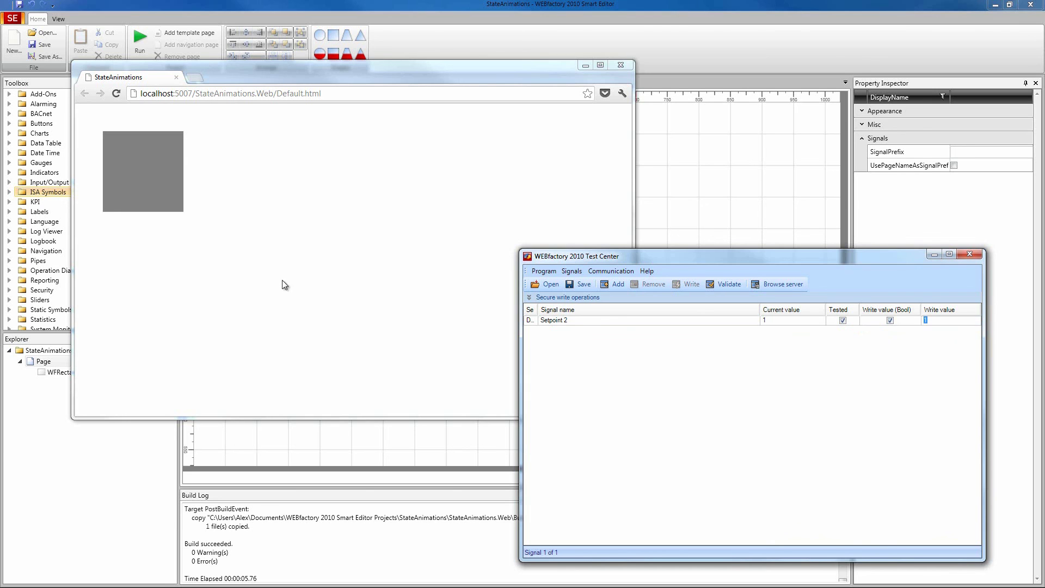
pyautogui.click(256, 245)
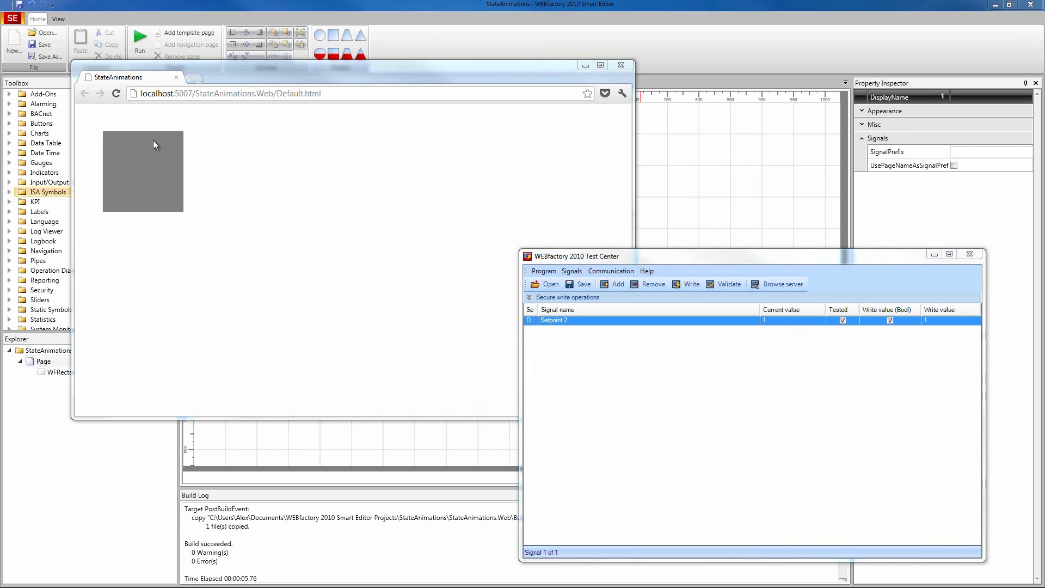
pyautogui.click(660, 392)
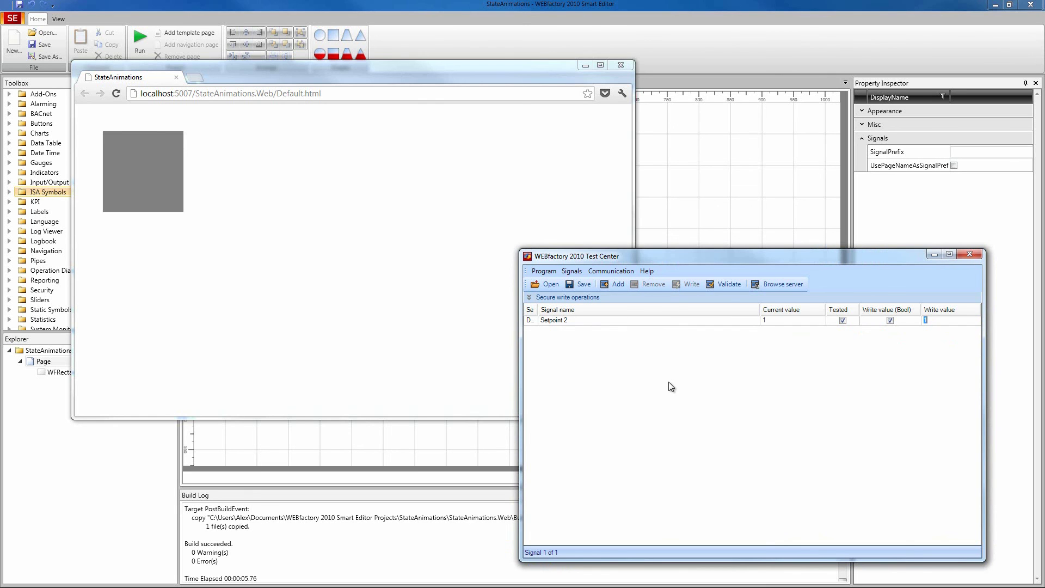
# Import the signal Setpoint 1 from the server's Group 1 into the Test Center's signal list
pyautogui.click(775, 285)
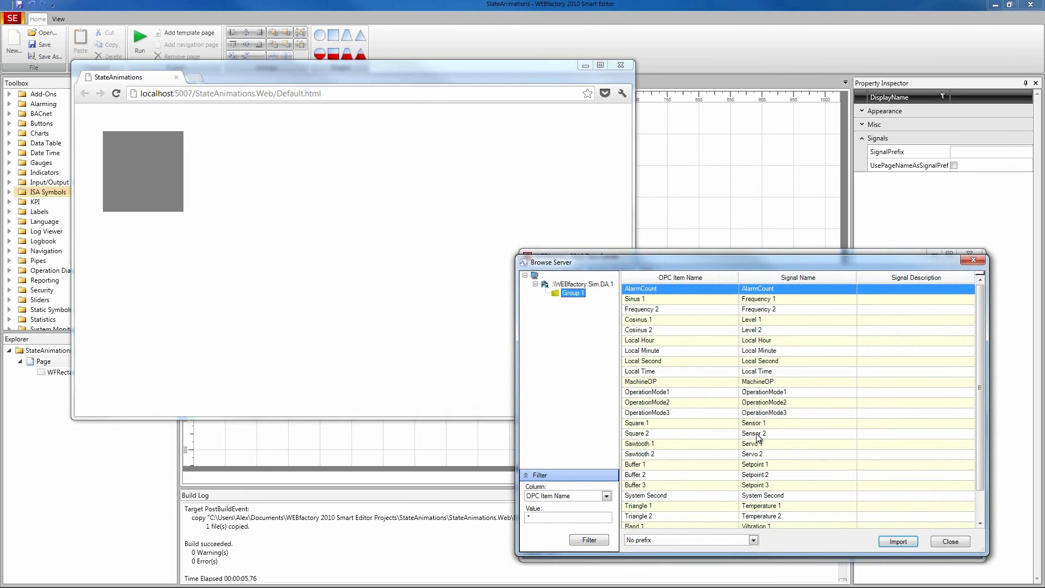
pyautogui.click(757, 464)
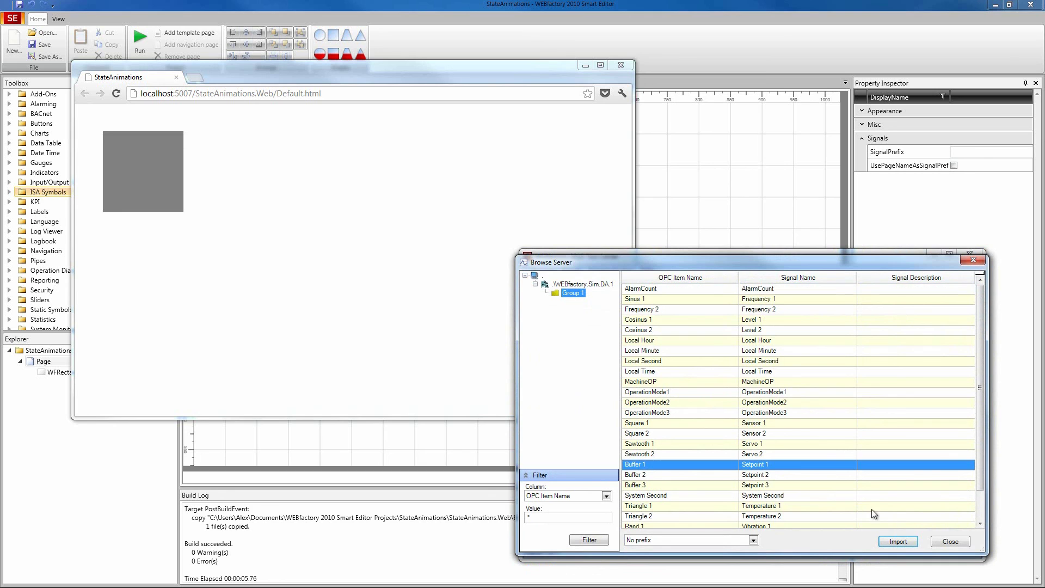
pyautogui.click(896, 542)
pyautogui.click(951, 541)
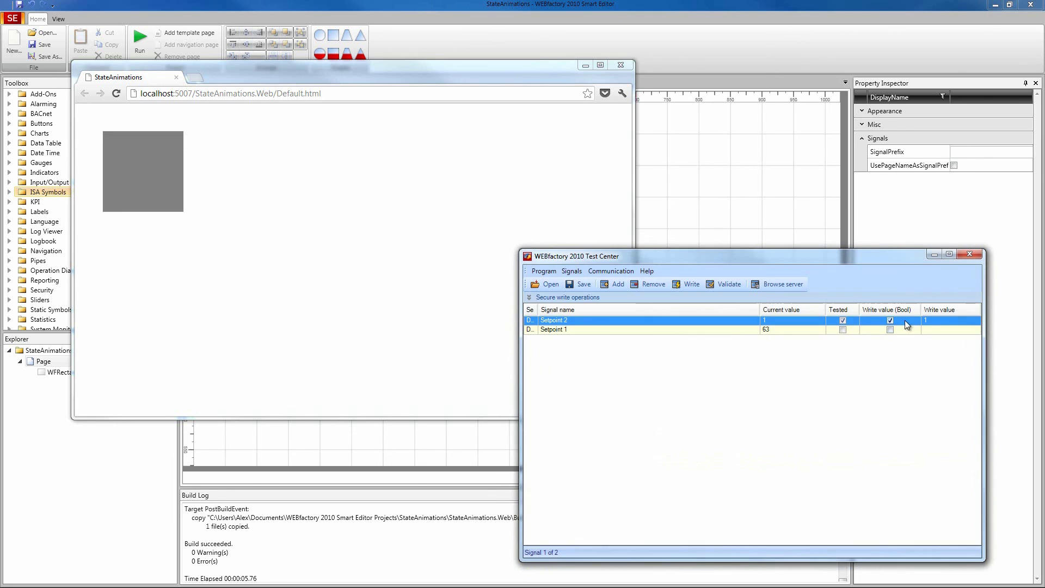
# Write the value 50 to the signal Setpoint 1 to meet the condition of State 3
pyautogui.click(944, 330)
pyautogui.write('50')
pyautogui.press('Return')
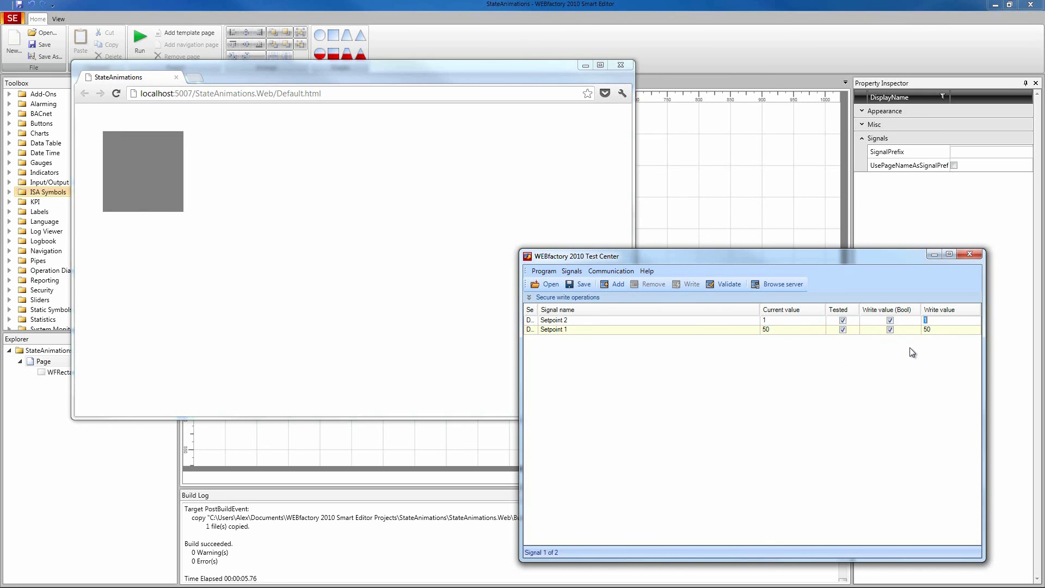
# Write the value 3 to the signal Setpoint 2 so that the State 2 condition no longer applies
pyautogui.write('1')
pyautogui.doubleClick(926, 321)
pyautogui.write('3')
pyautogui.press('Return')
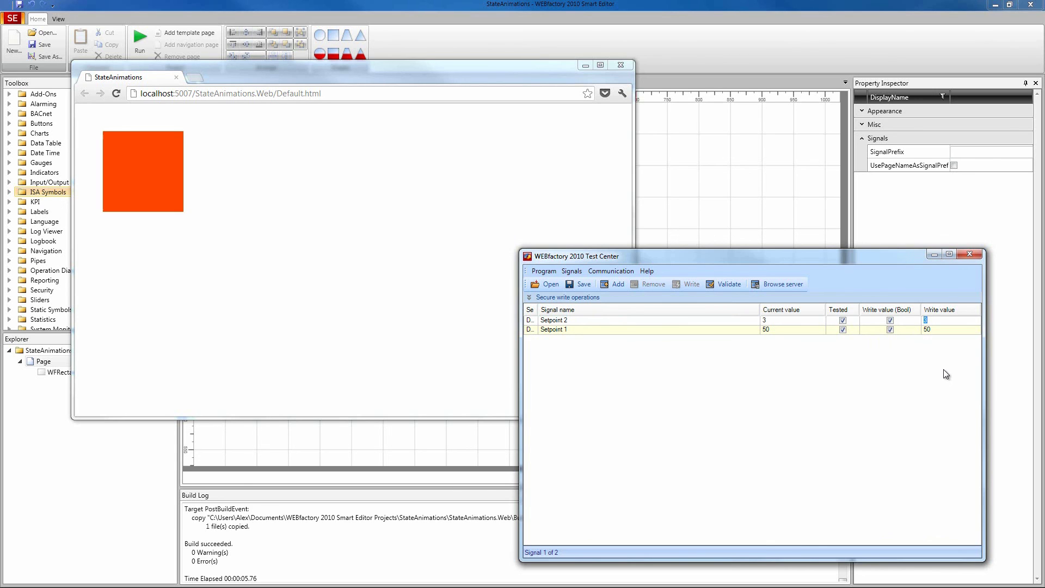